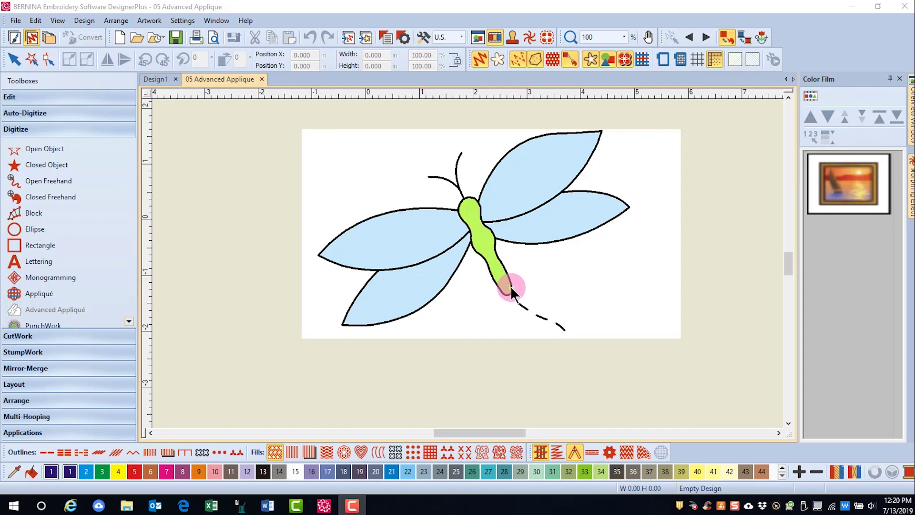
Set the open-curve outline to Pattern Run using Home Dec scallop pattern 427.
left_click(91, 148)
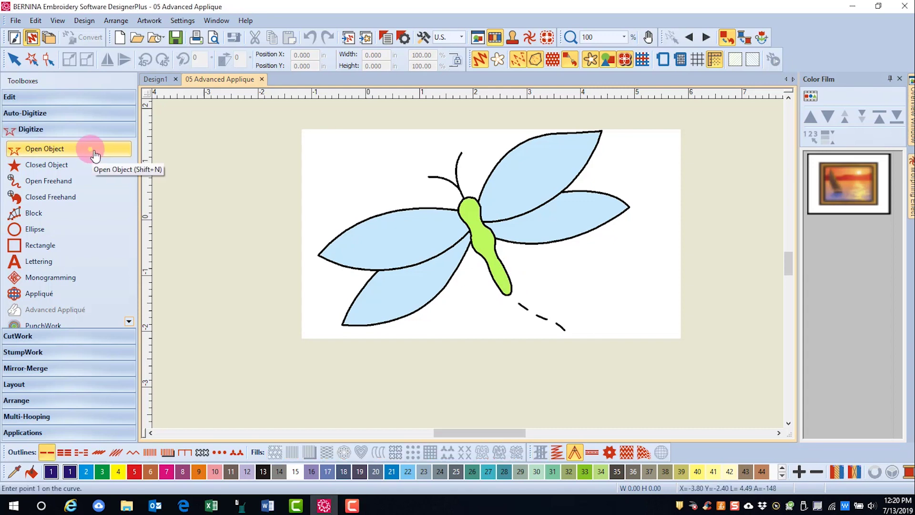
right_click(237, 451)
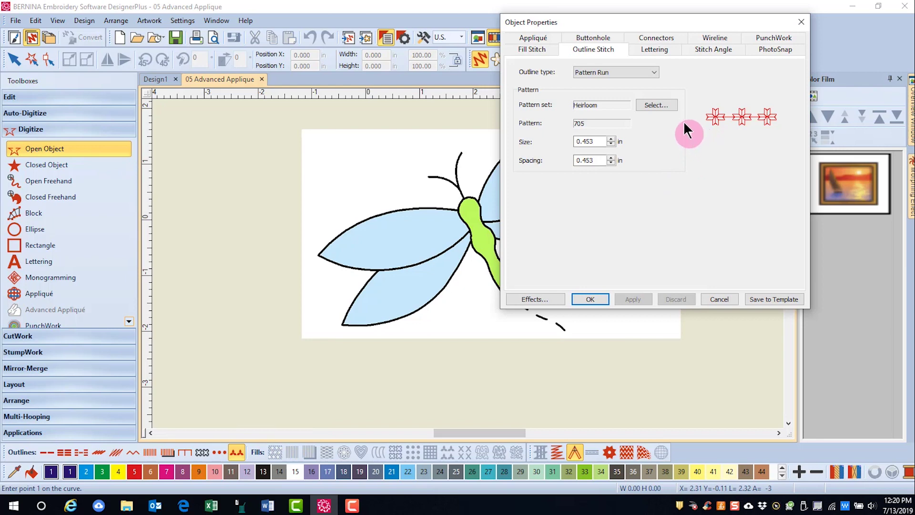
left_click(660, 106)
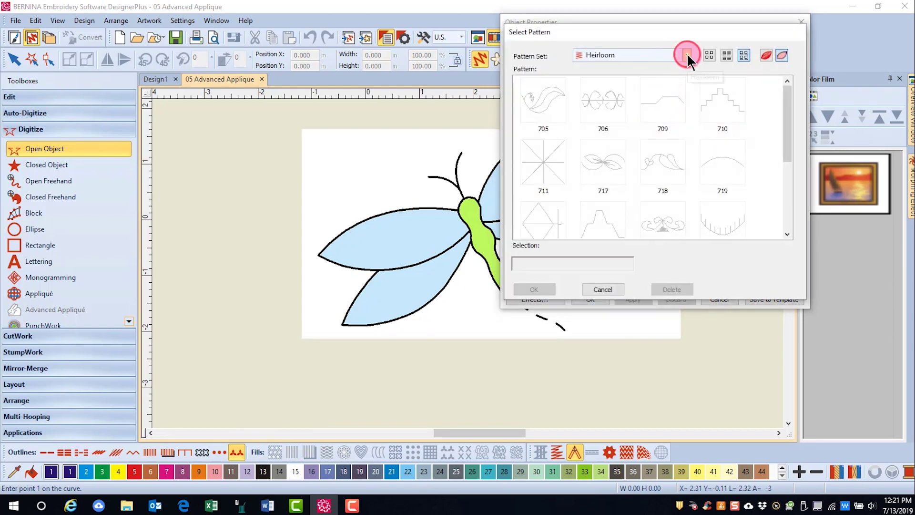
left_click(686, 55)
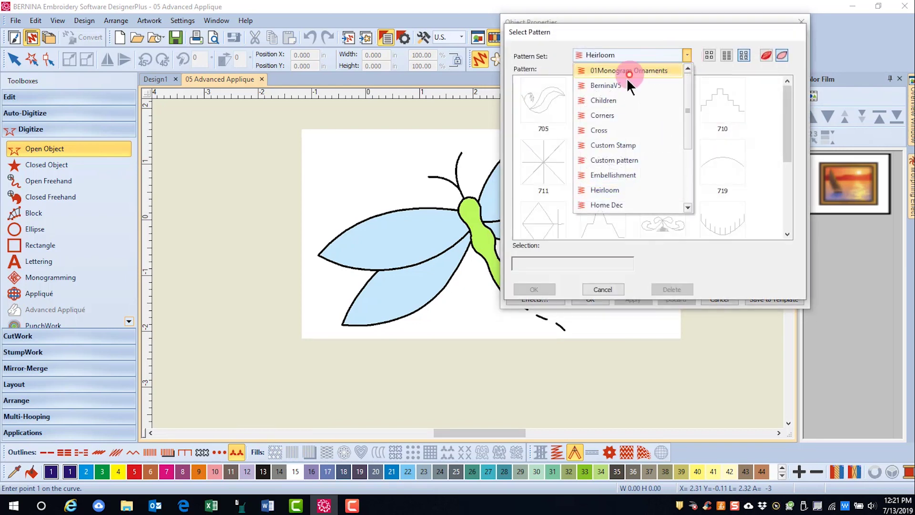
left_click(625, 206)
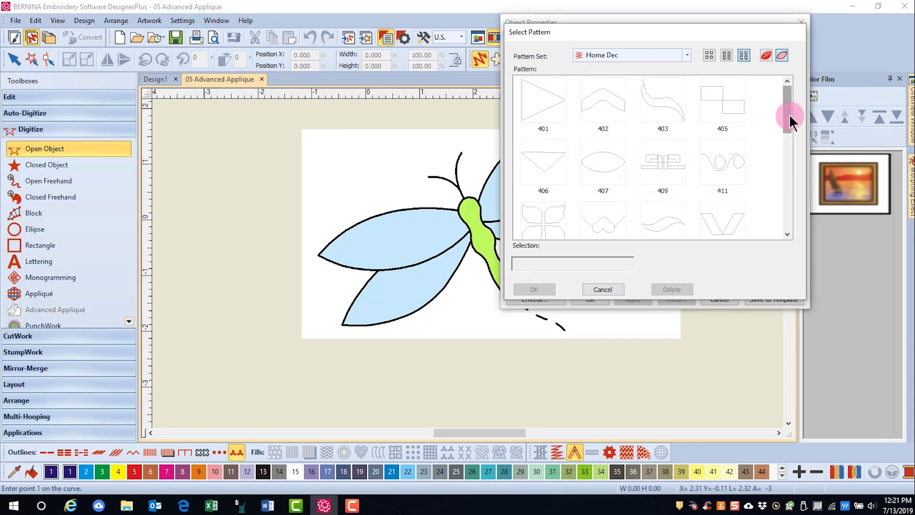
left_click_drag(788, 118, 793, 146)
left_click(662, 118)
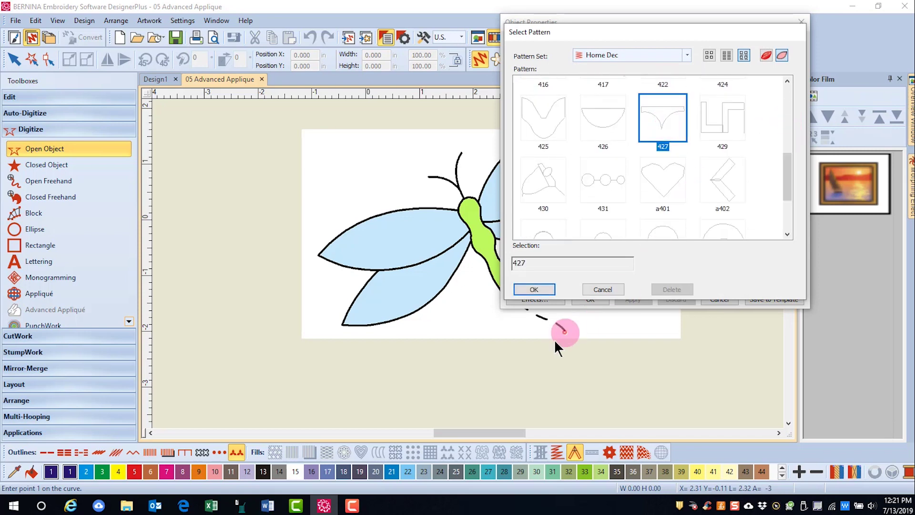
left_click(535, 289)
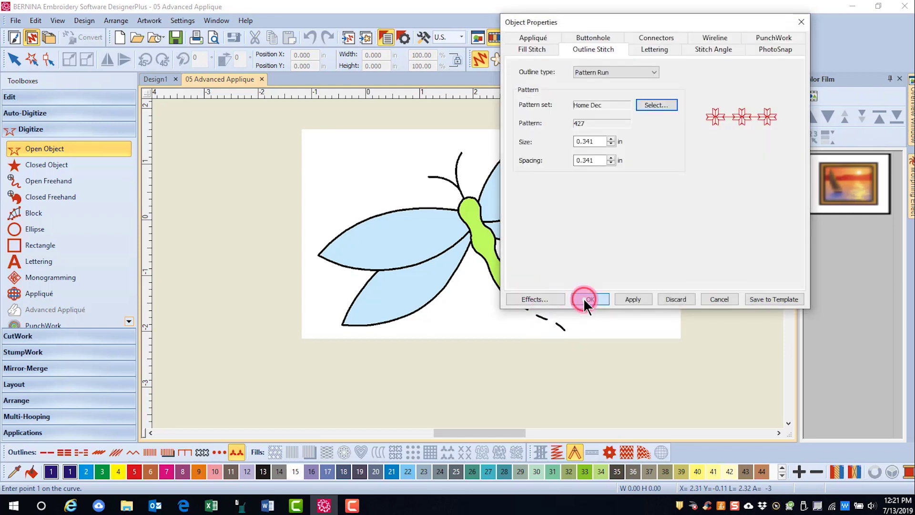
left_click(585, 300)
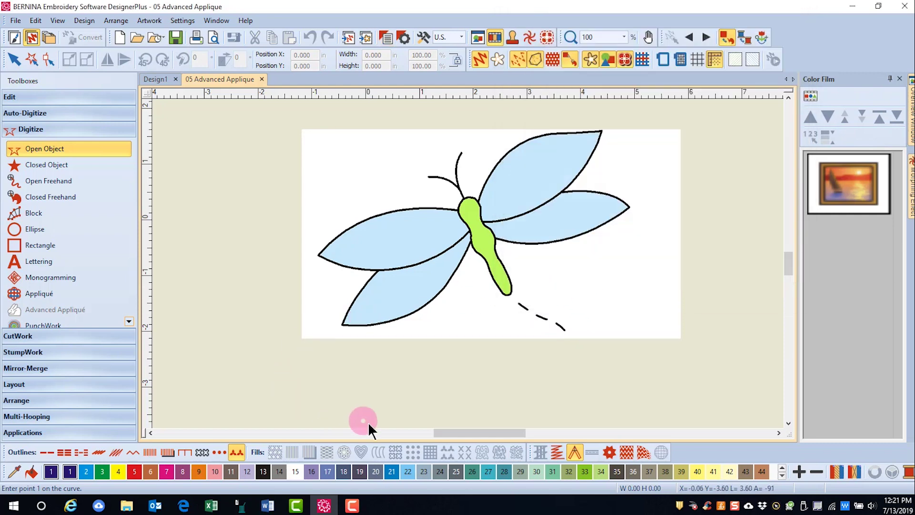
In thread colour 22, trace a six-point scalloped edge from the wing's upper edge around its tip to the body.
left_click(407, 472)
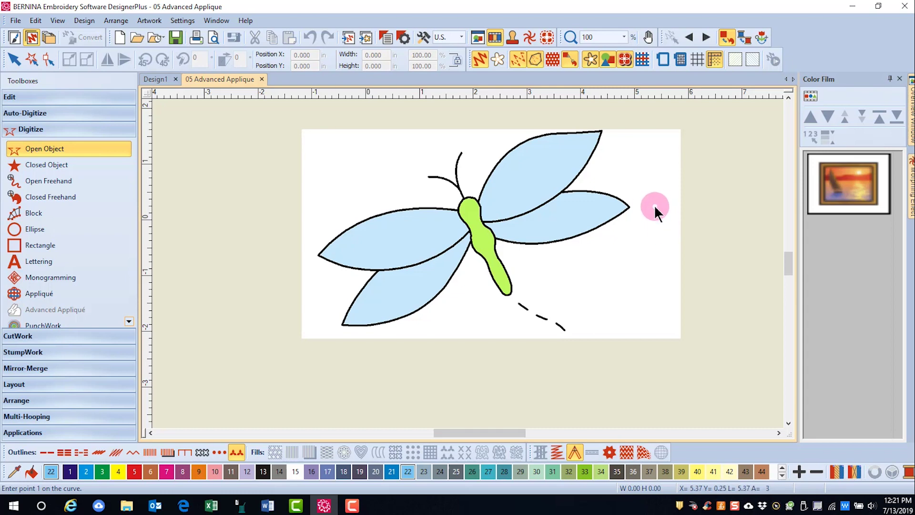
left_click(561, 193)
left_click(600, 192)
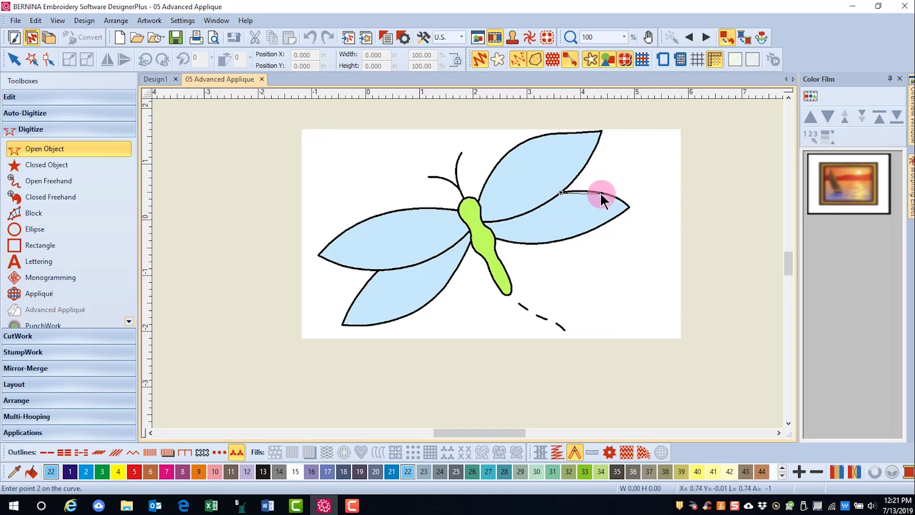
left_click(628, 207)
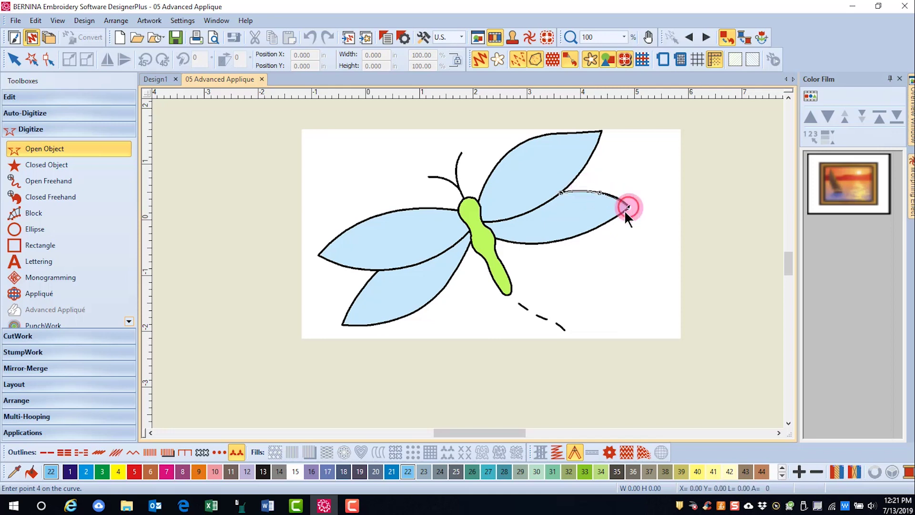
left_click(584, 237)
left_click(542, 245)
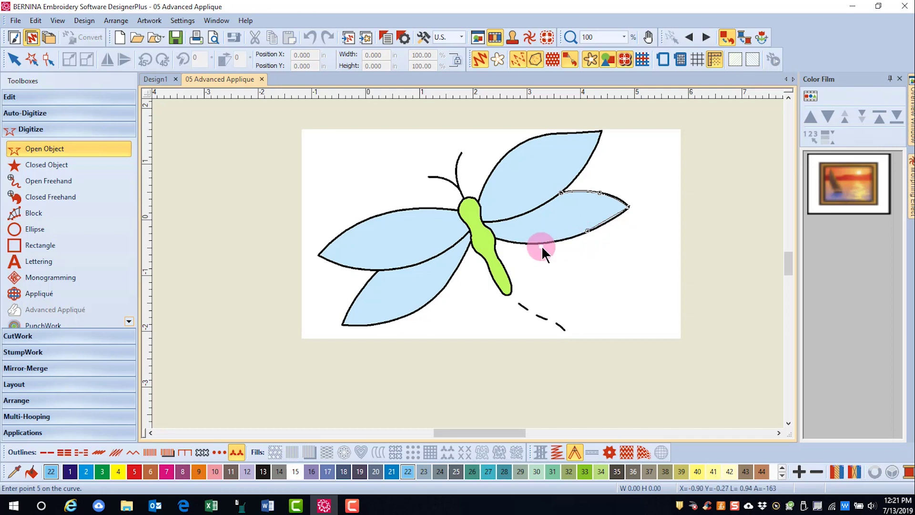
left_click(506, 241)
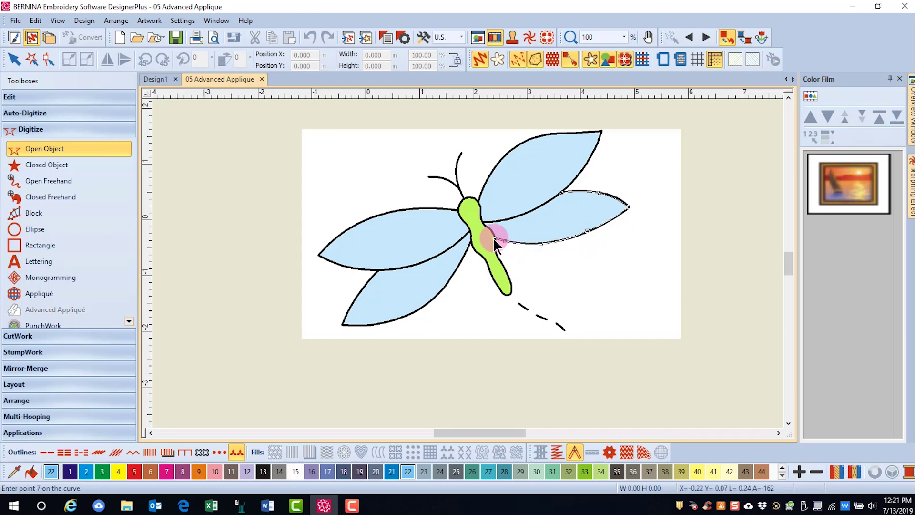
key("Return")
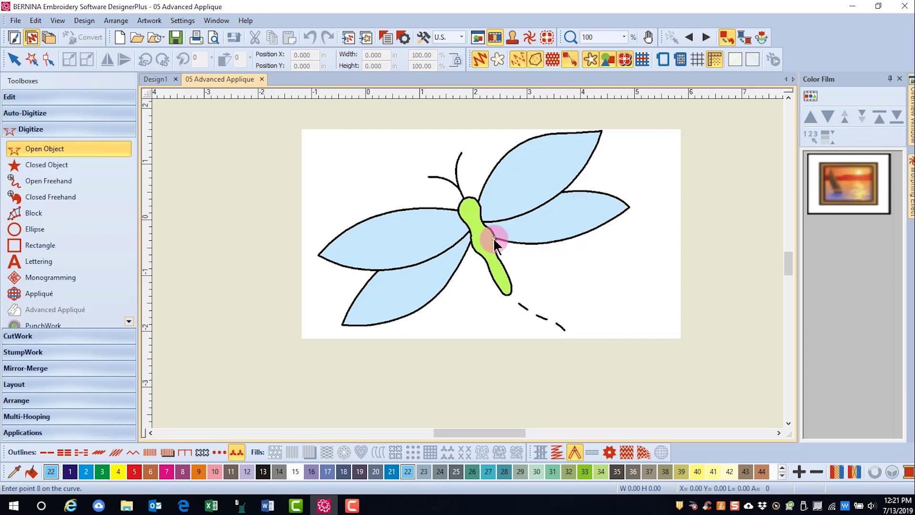
Trace a scalloped pattern edge around the lower-left wing.
left_click(448, 282)
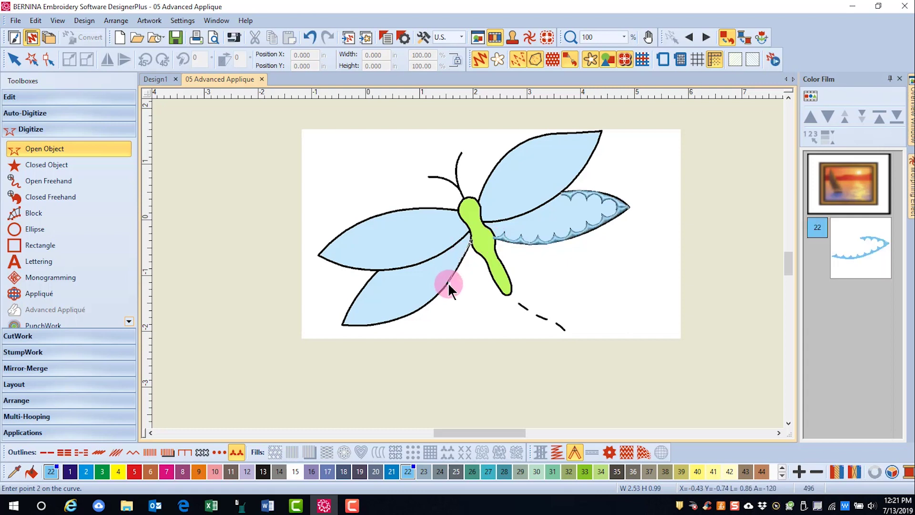
left_click(404, 316)
left_click(363, 326)
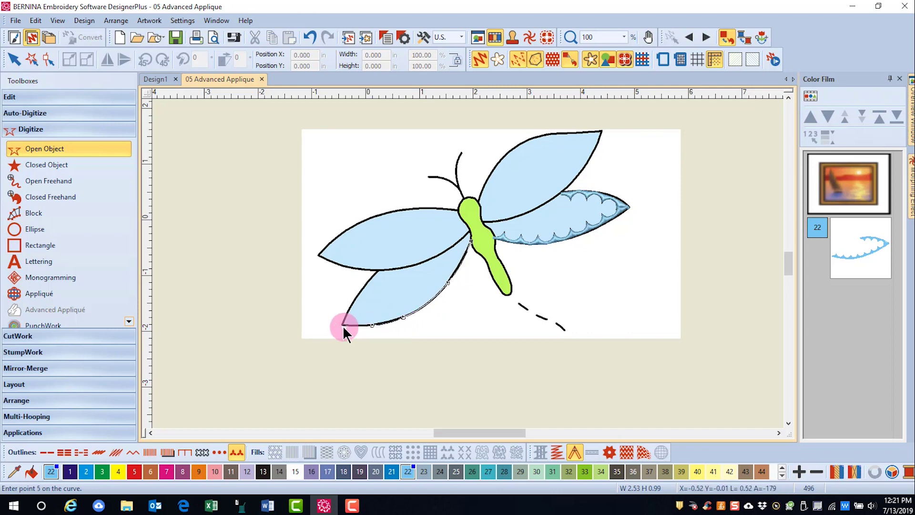
left_click(340, 324)
left_click(355, 299)
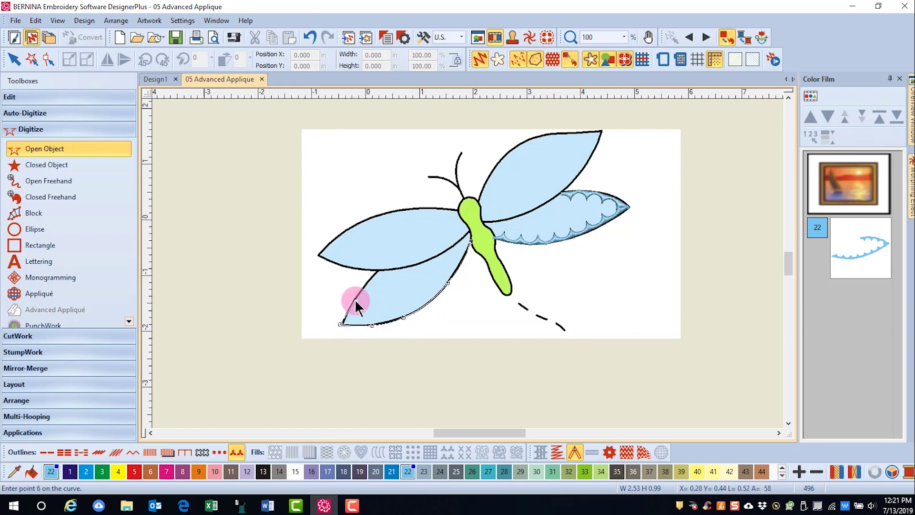
left_click(371, 279)
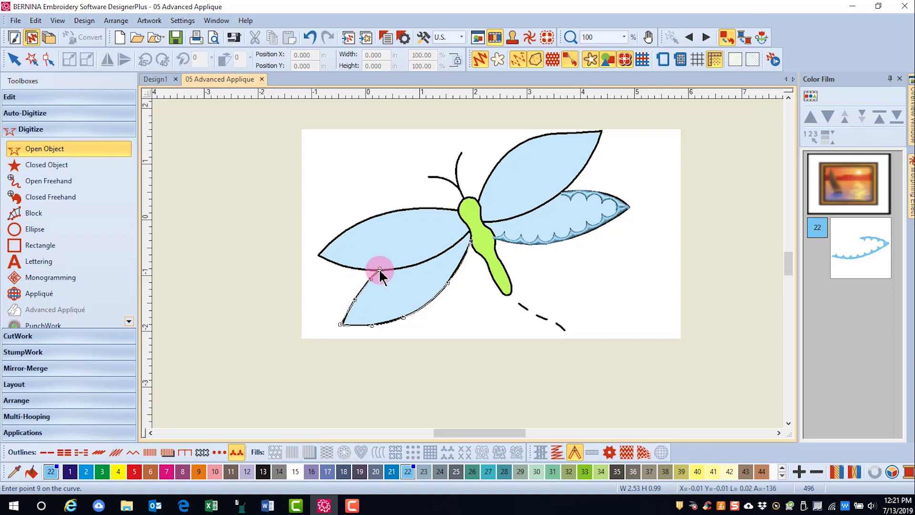
key("Return")
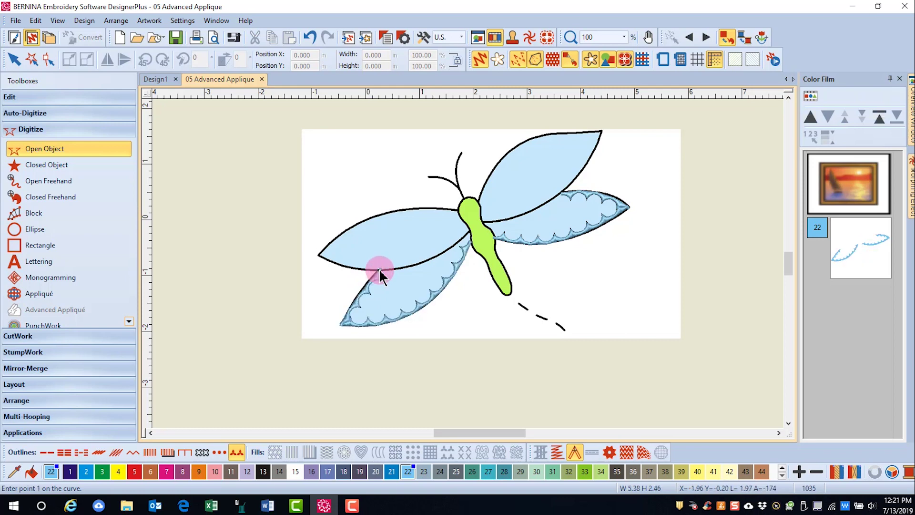
Trace a scalloped pattern edge around the upper-left wing from body to tip and back.
left_click(470, 230)
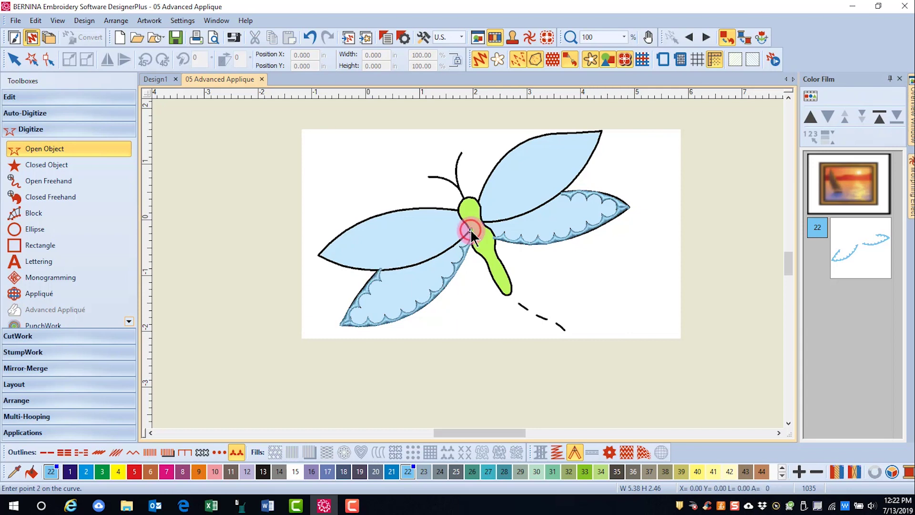
left_click(441, 253)
left_click(396, 268)
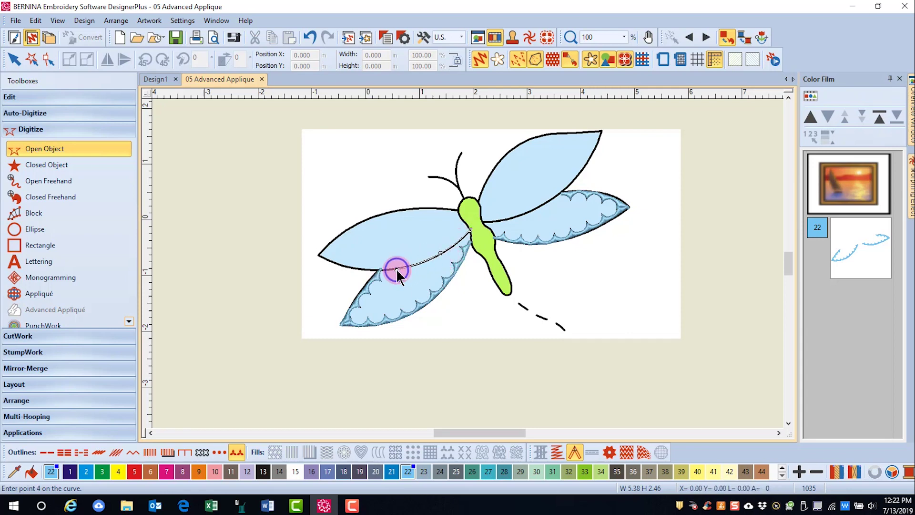
left_click(348, 267)
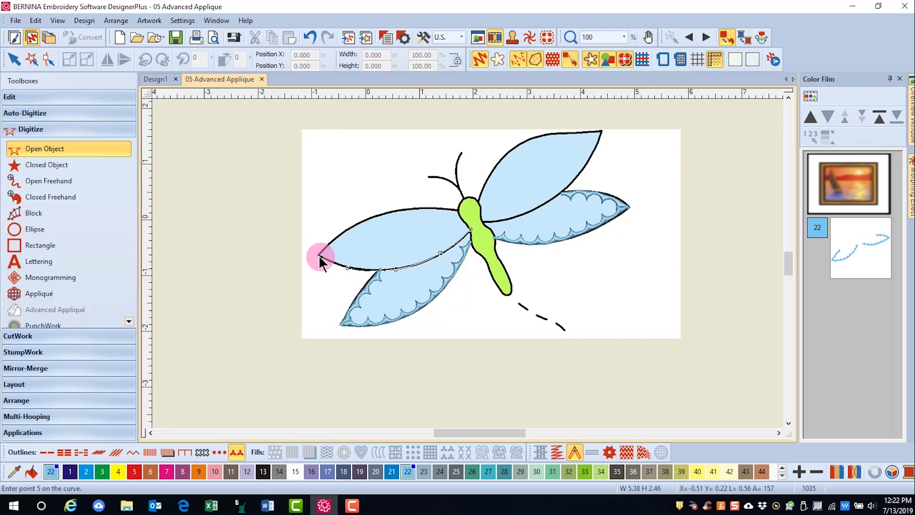
left_click(397, 209)
left_click(435, 209)
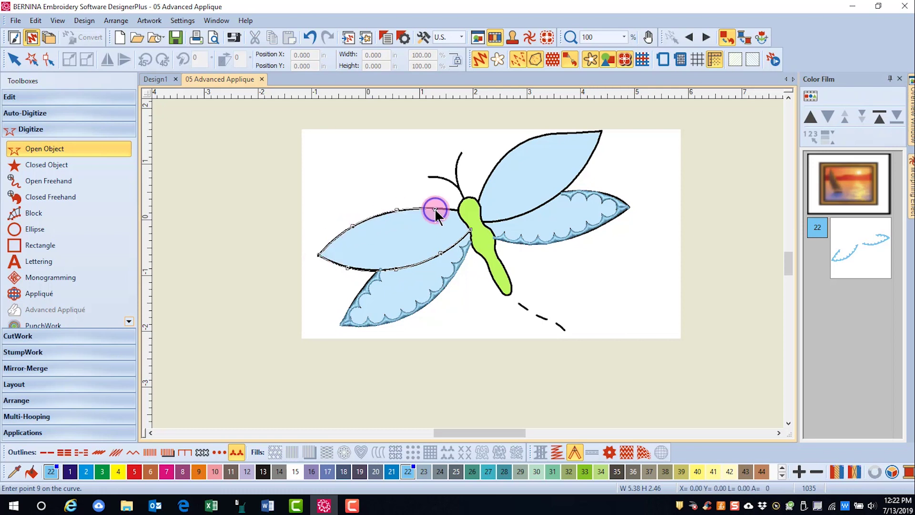
left_click(459, 211)
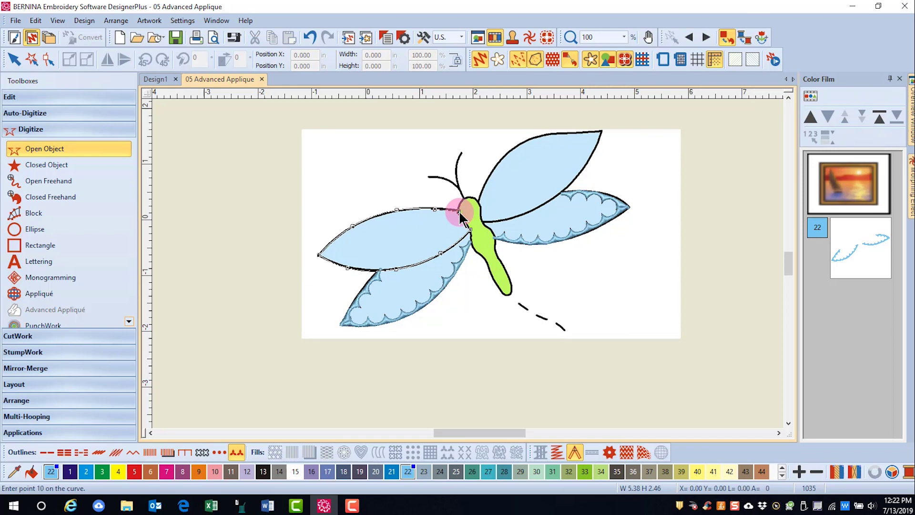
key("Return")
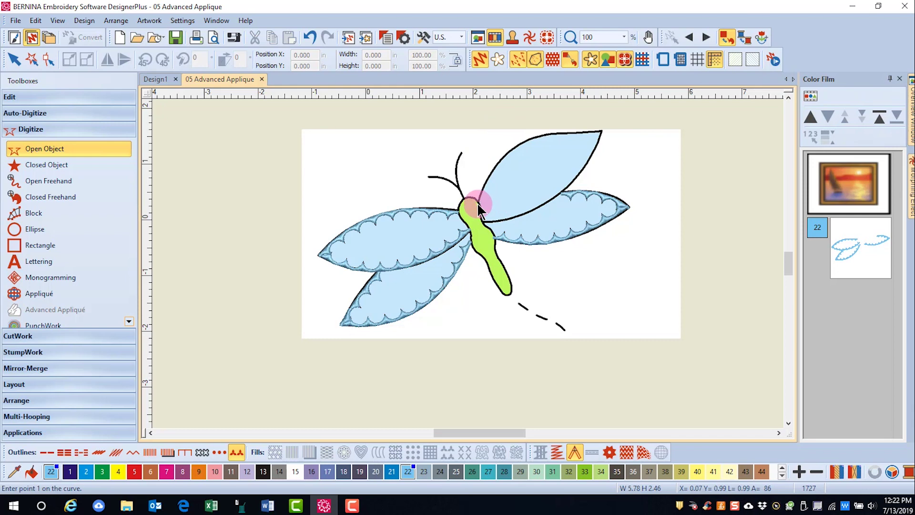
Outline the upper-right wing from its base around the tip back to the body as a scalloped edge.
left_click(477, 203)
left_click(542, 136)
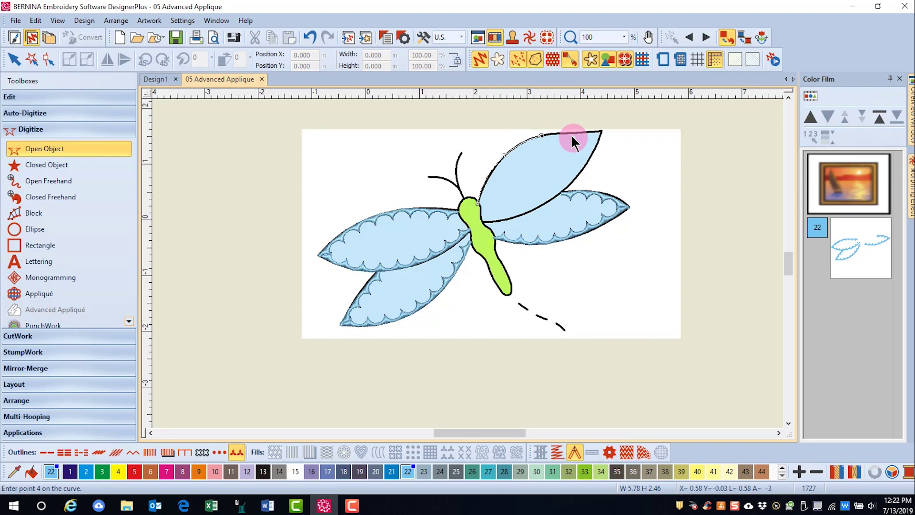
left_click(572, 132)
left_click(603, 129)
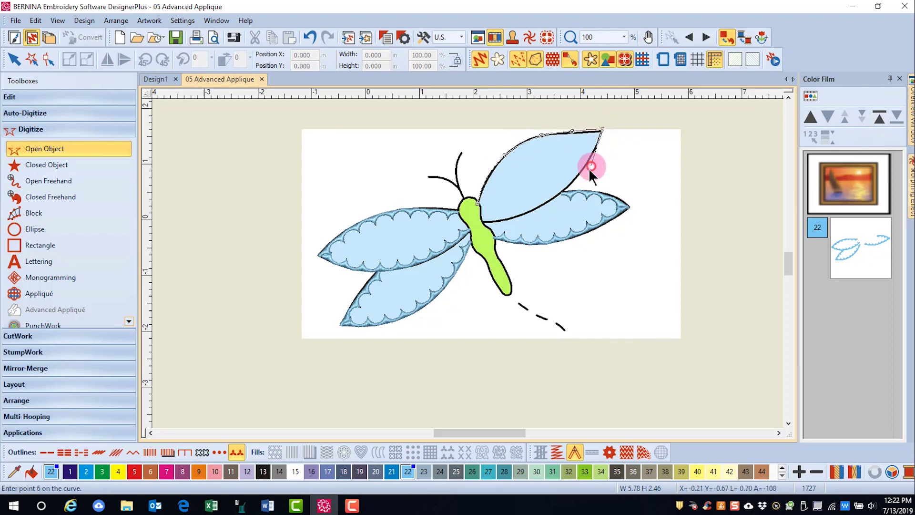
left_click(579, 174)
left_click(540, 207)
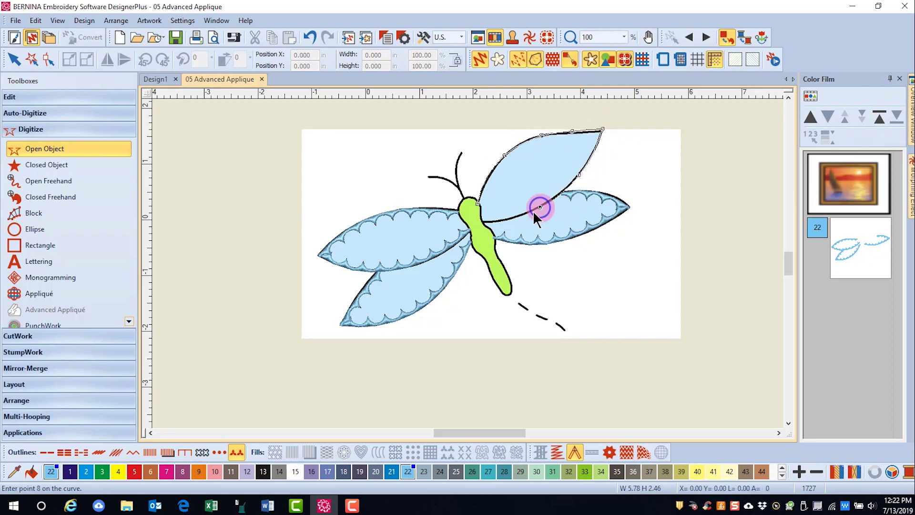
left_click(514, 217)
left_click(481, 222)
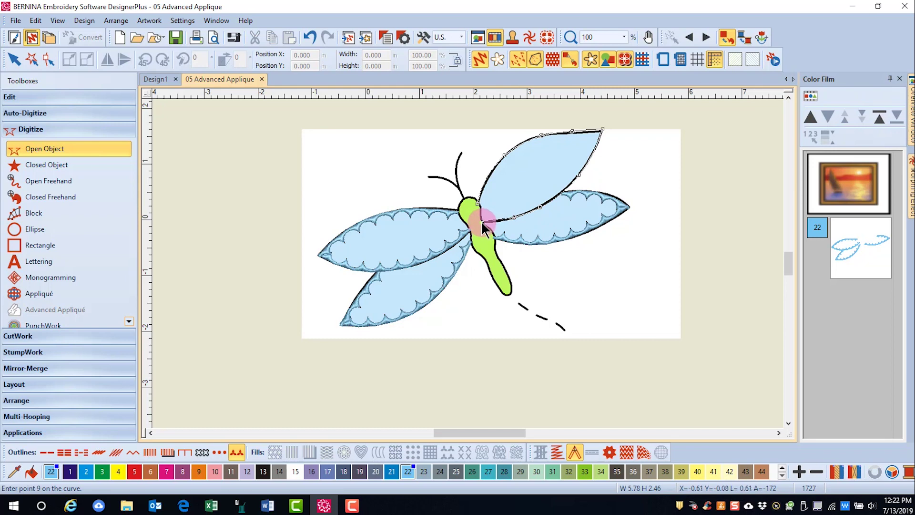
key("Return")
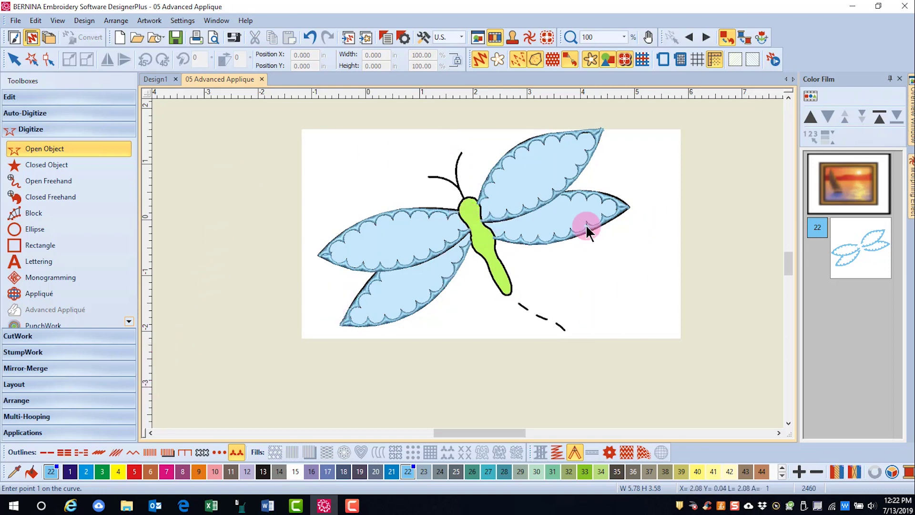
Switch to backstitch in colour 13 and stitch the left antenna from tip to head.
left_click(99, 455)
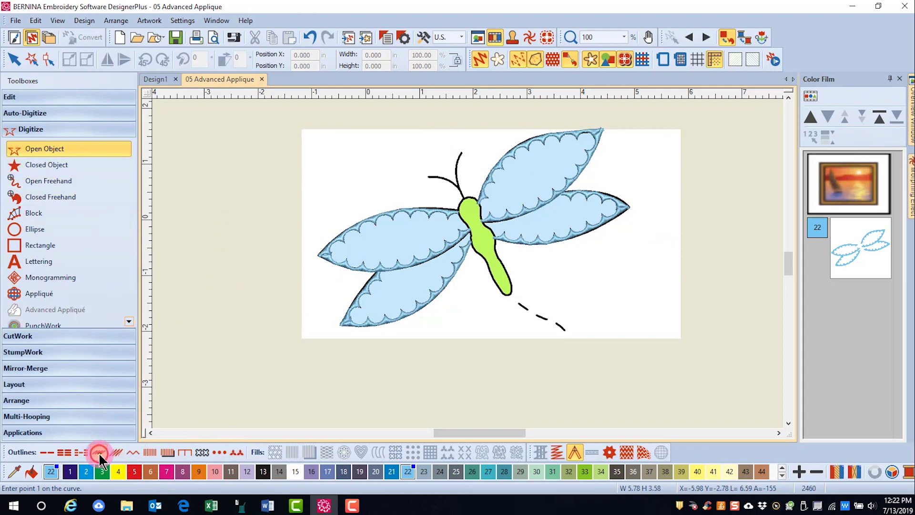
left_click(264, 472)
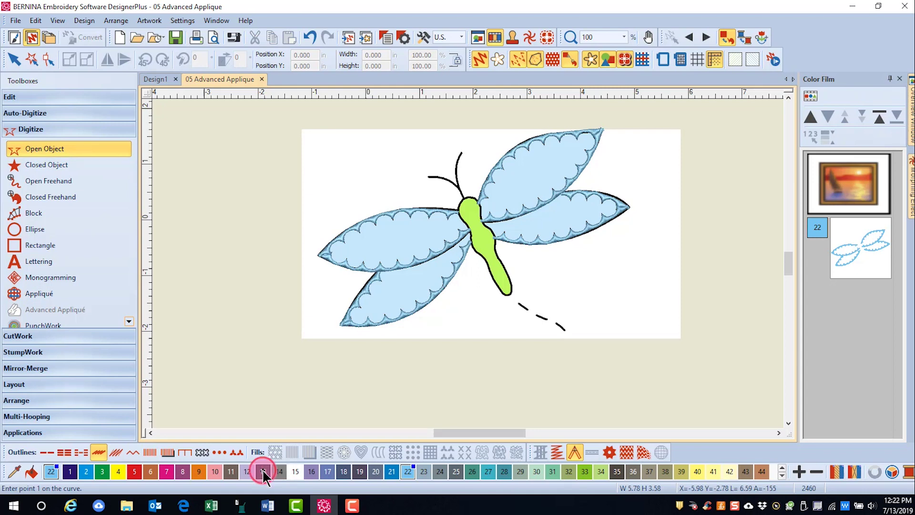
left_click(426, 177)
left_click(446, 178)
left_click(457, 188)
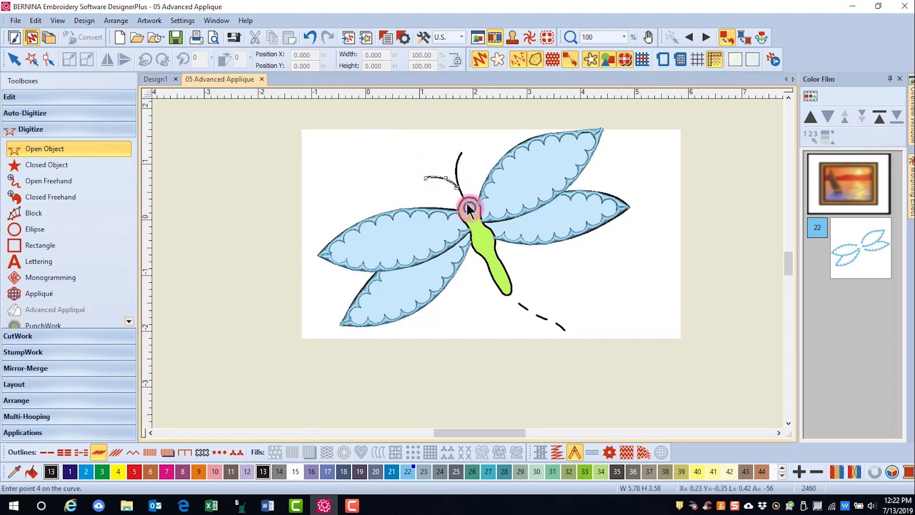
left_click(461, 201)
key("Return")
Stitch the right antenna as a second backstitch line from tip to head.
left_click(462, 153)
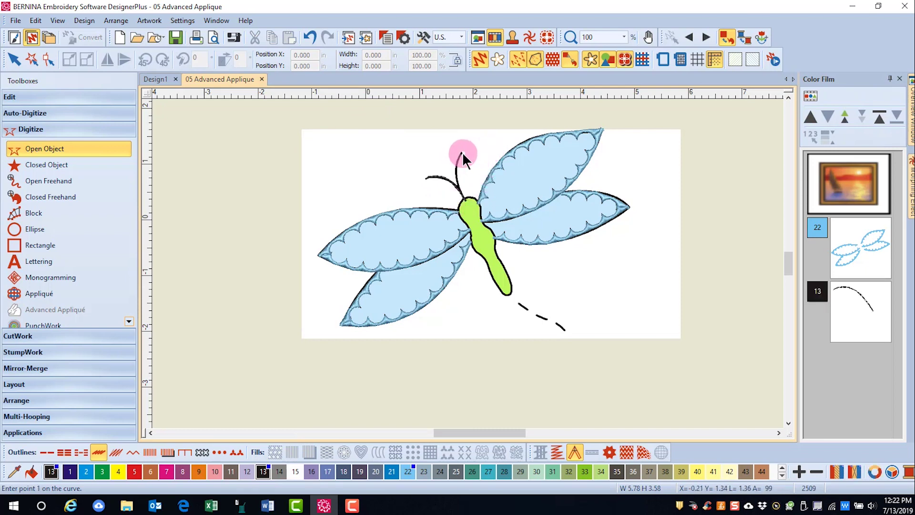
left_click(457, 171)
left_click(460, 186)
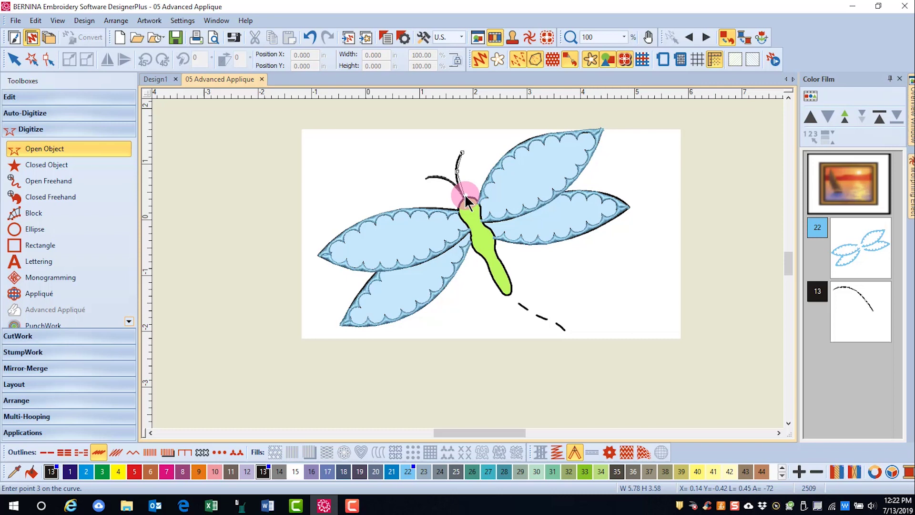
left_click(466, 200)
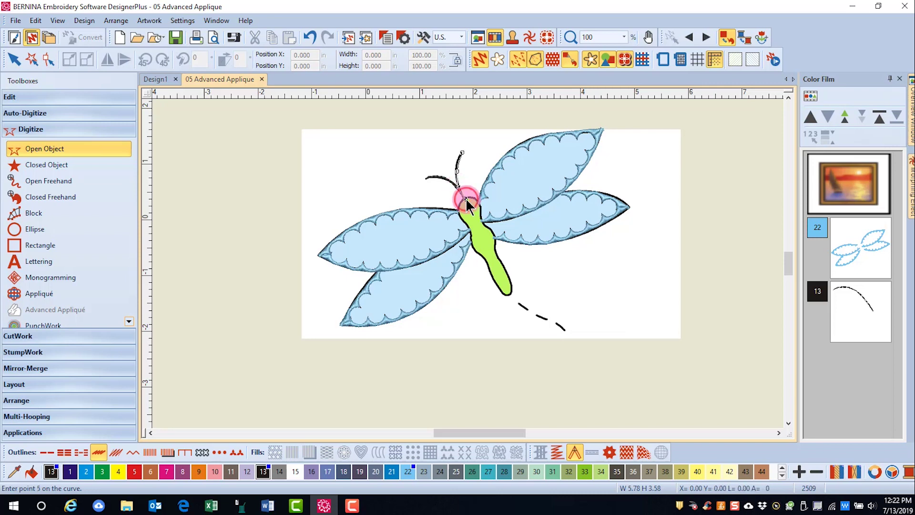
key("Return")
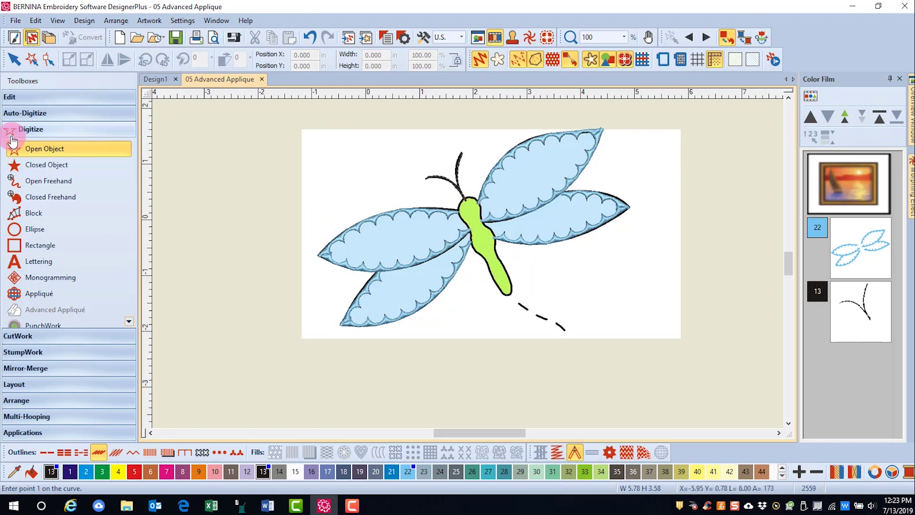
Set closed-shape stem stitch in colour 33 and trace the body's right edge toward the tail.
left_click(52, 168)
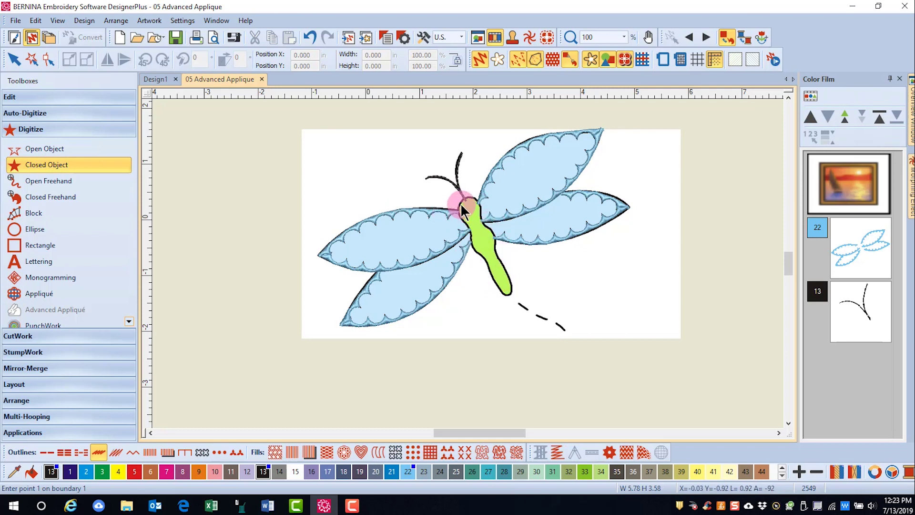
left_click(116, 454)
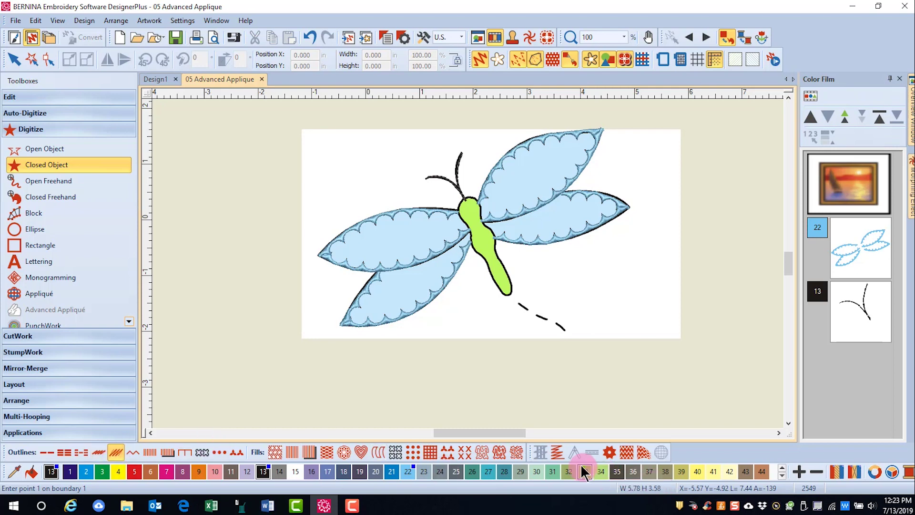
left_click(584, 472)
scroll(498, 248, "up", 4)
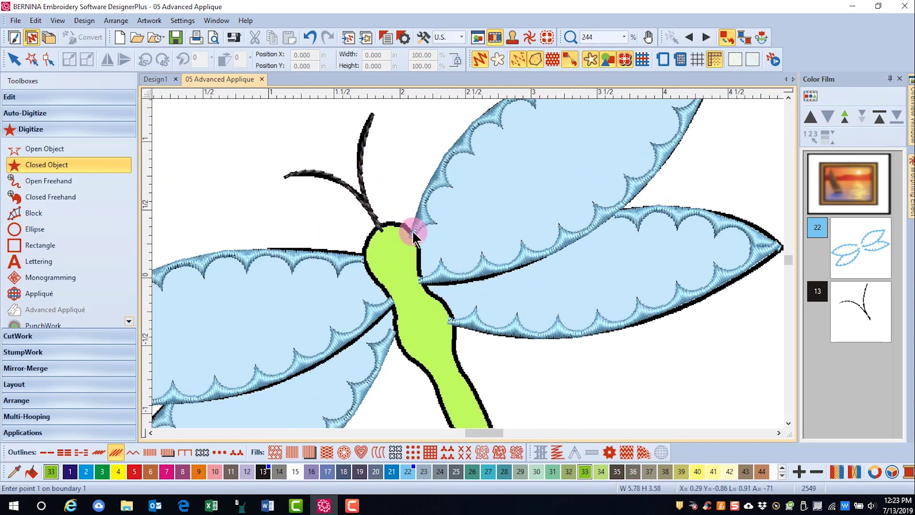
left_click(380, 226)
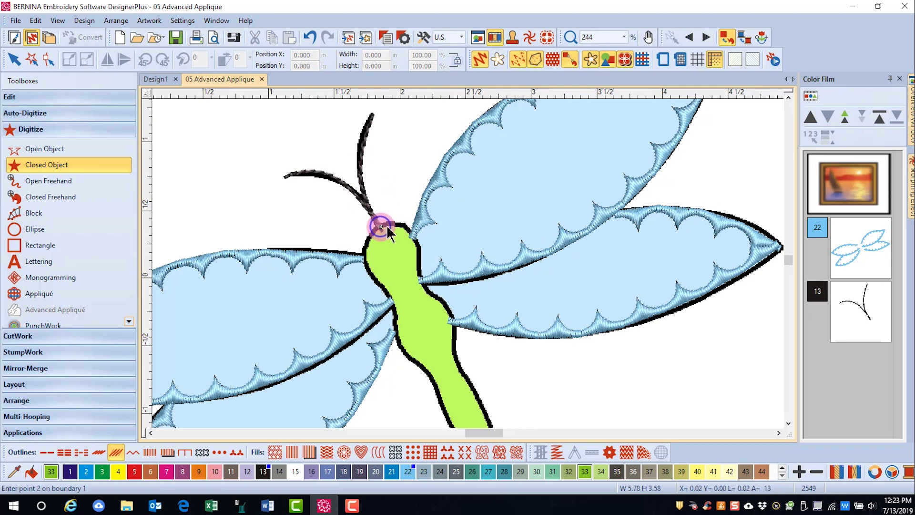
left_click(419, 274)
left_click(440, 299)
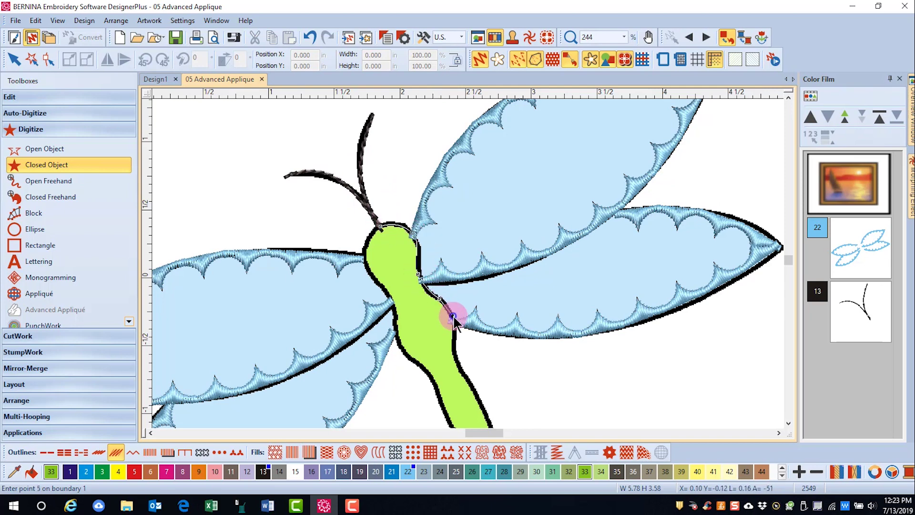
left_click(454, 319)
left_click(453, 351)
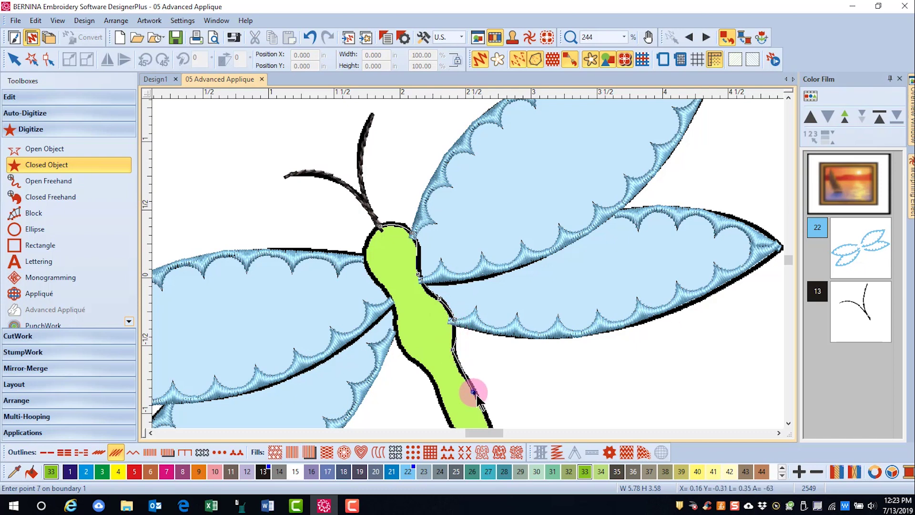
left_click(474, 393)
Continue the body outline around the tail tip and up the left edge to the head, closing the shape.
scroll(480, 388, "down", 2)
left_click(484, 349)
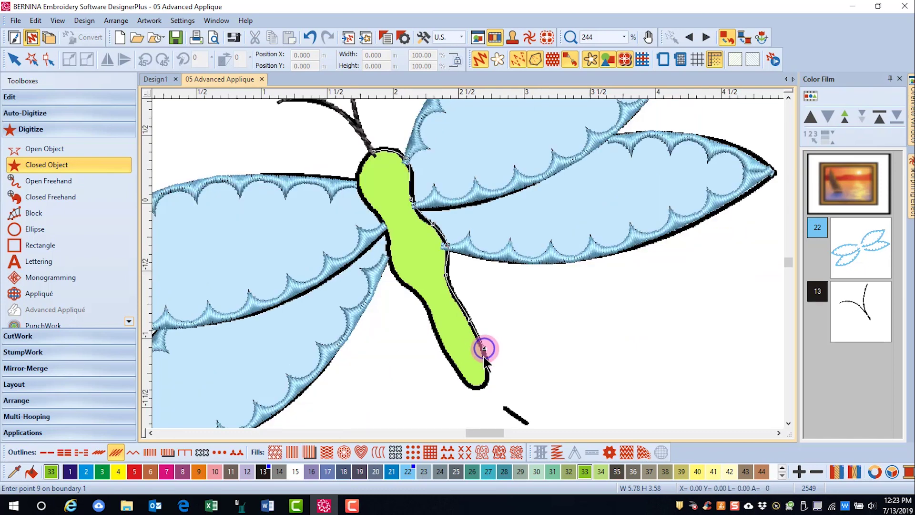
left_click(487, 376)
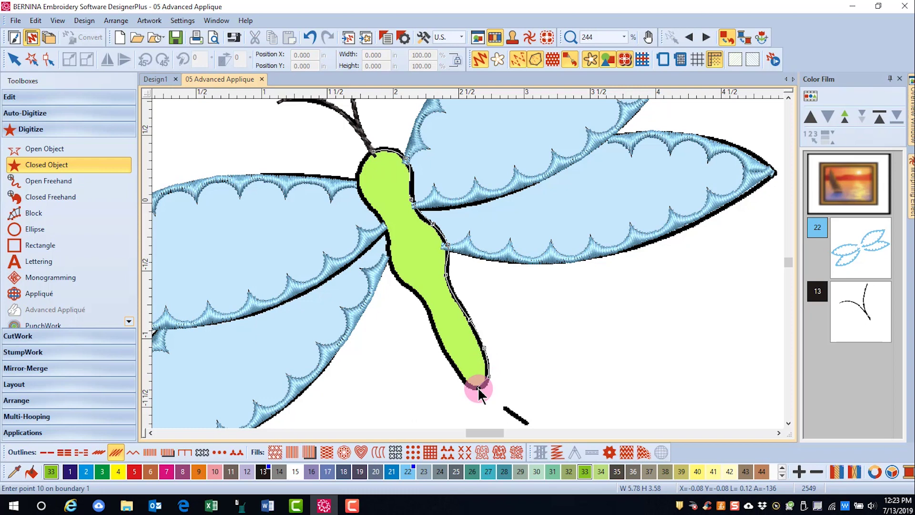
left_click(478, 388)
left_click(459, 375)
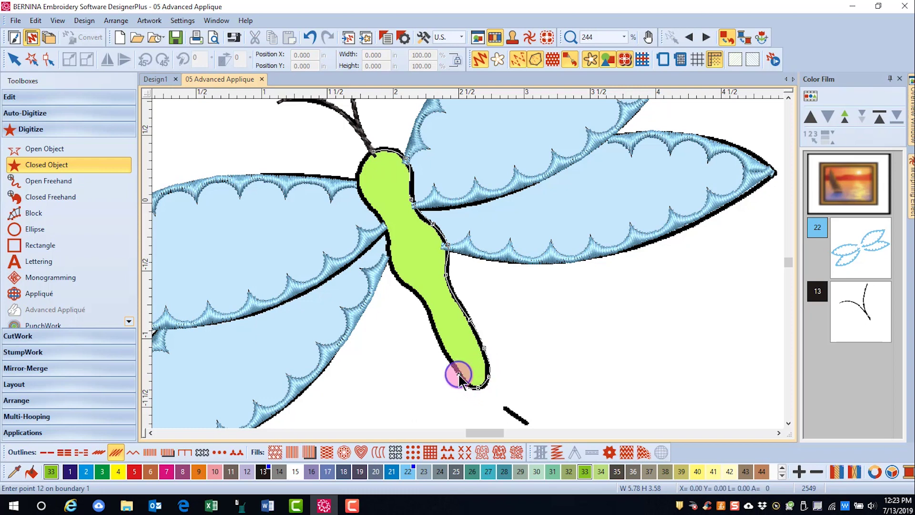
left_click(440, 344)
left_click(419, 296)
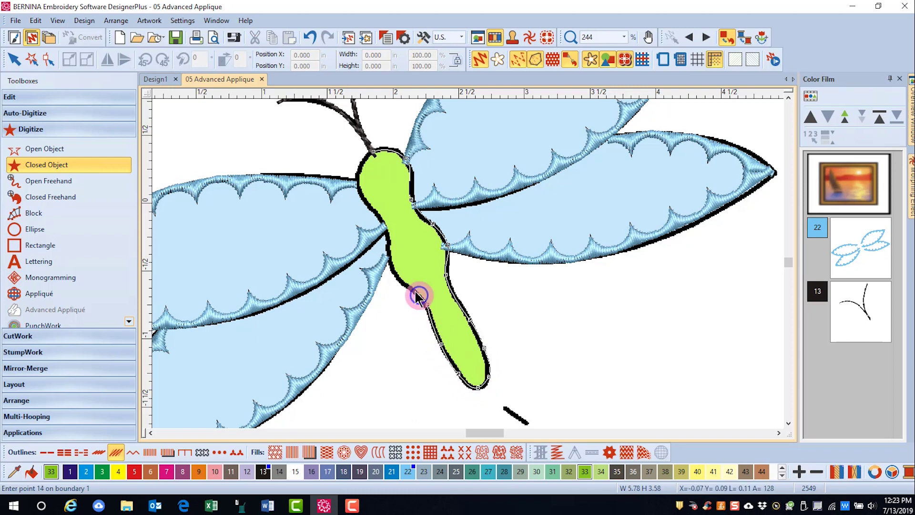
left_click(400, 280)
left_click(388, 237)
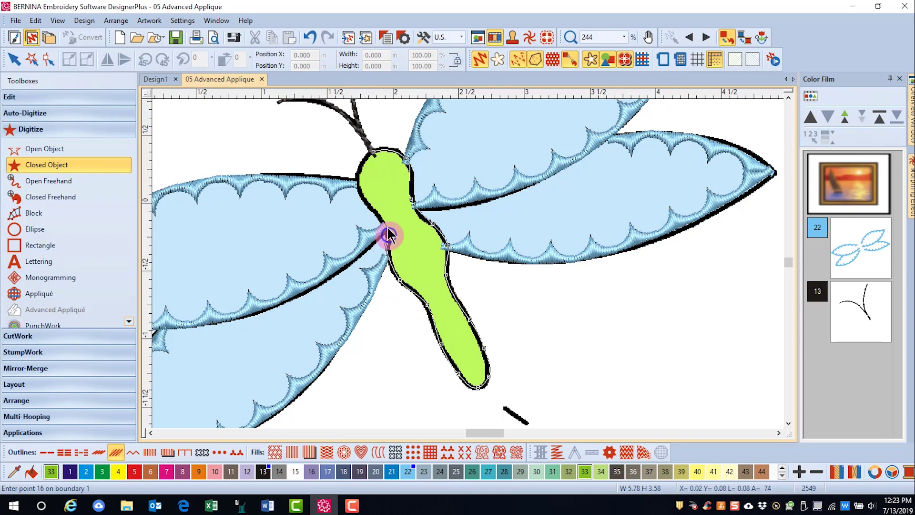
left_click(370, 209)
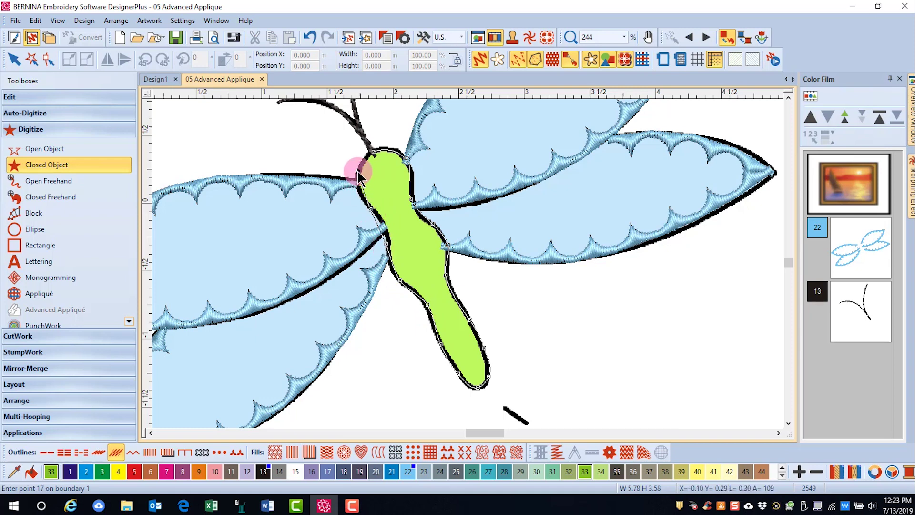
left_click(358, 172)
key("Return")
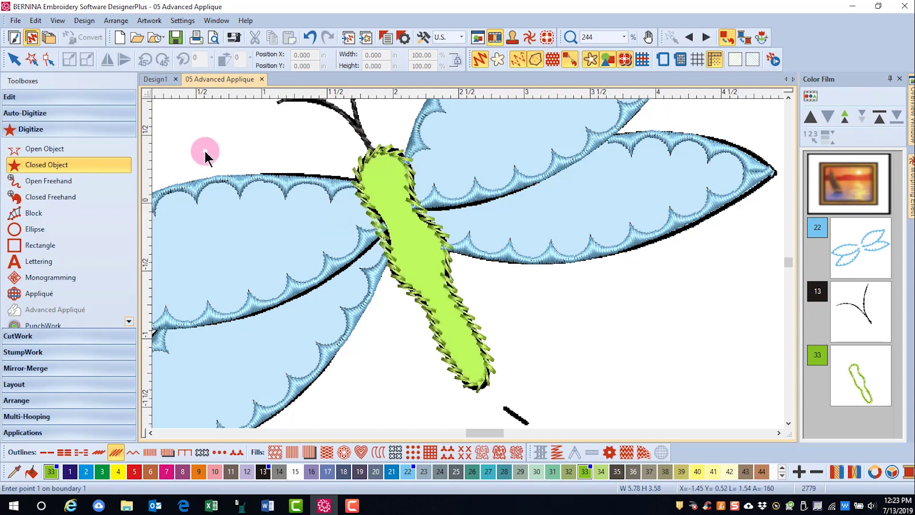
key("Escape")
Zoom out, hide the background artwork, and select all dragonfly objects.
left_click(359, 173)
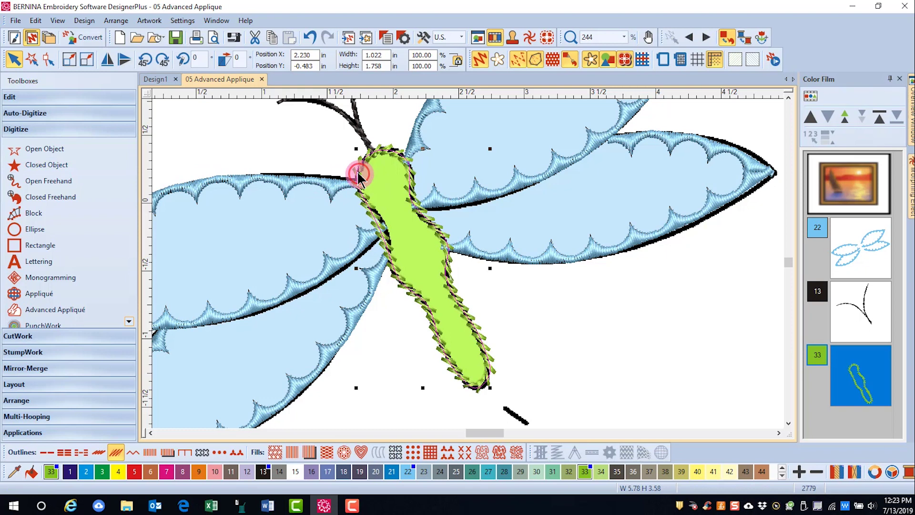
key("Escape")
key("1")
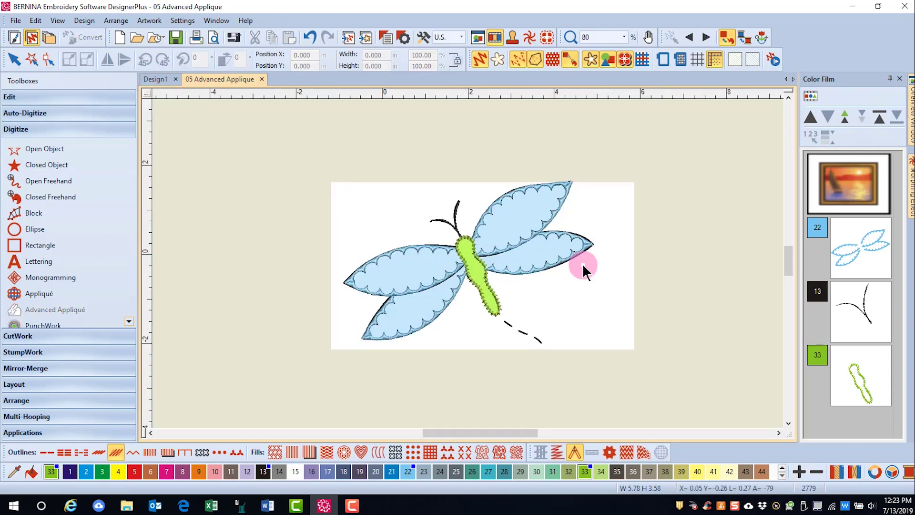
left_click(592, 59)
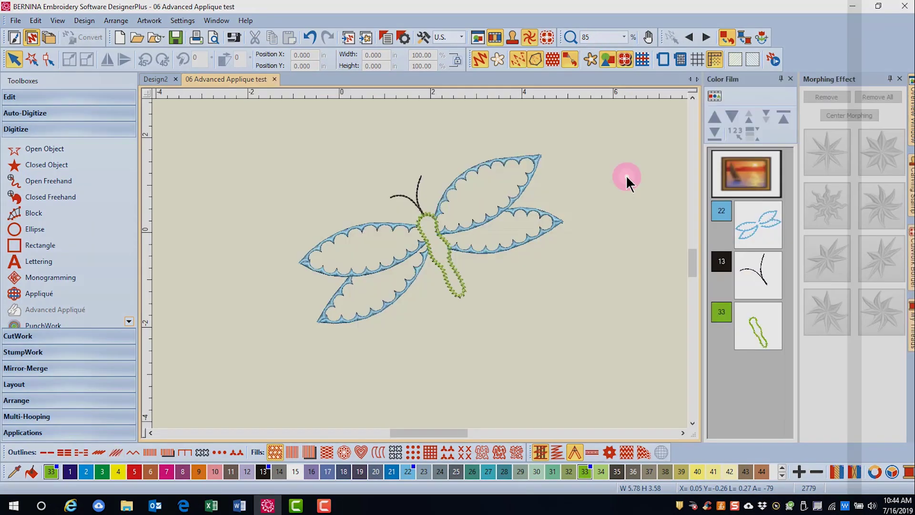
key("ctrl+a")
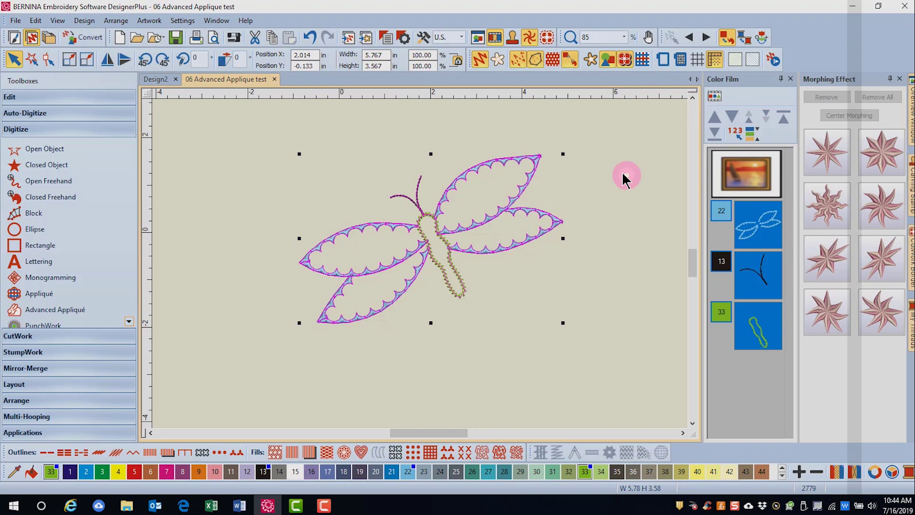
Apply Advanced Appliqué to all selected dragonfly outlines and zoom in on the body.
left_click(46, 317)
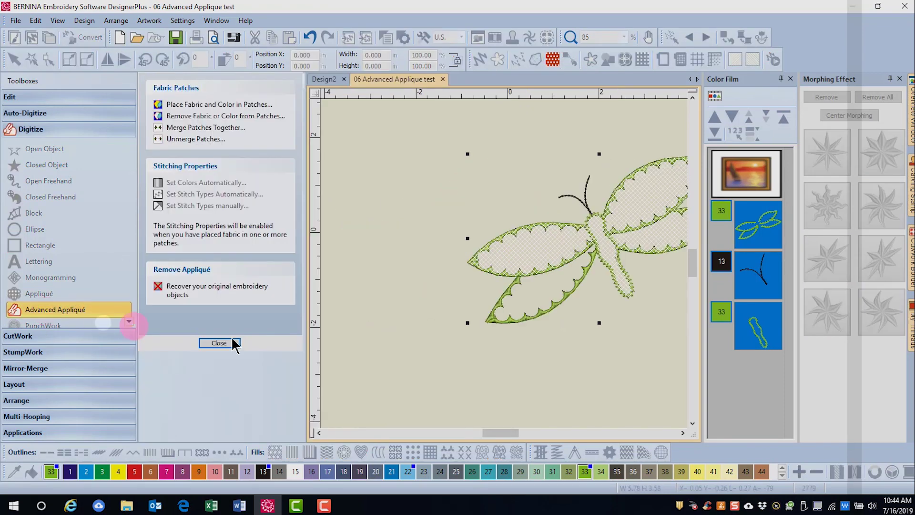
left_click_drag(491, 436, 499, 435)
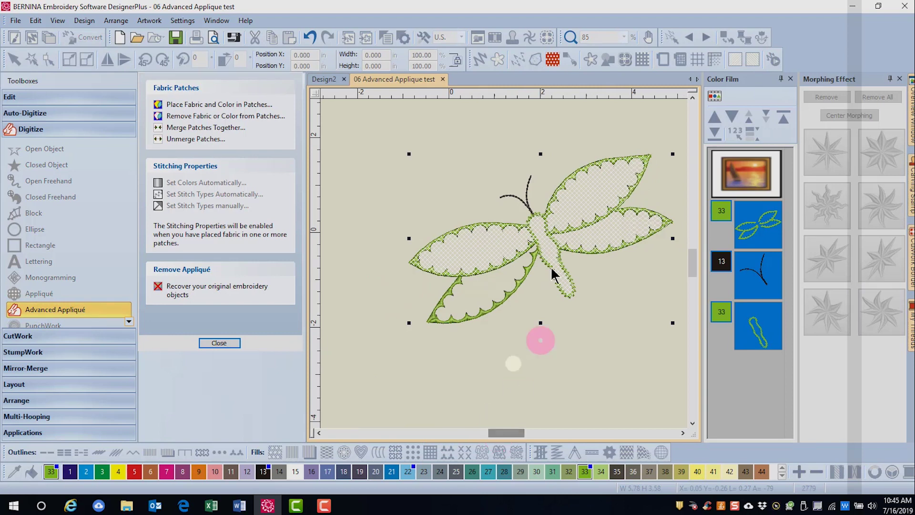
left_click(487, 257)
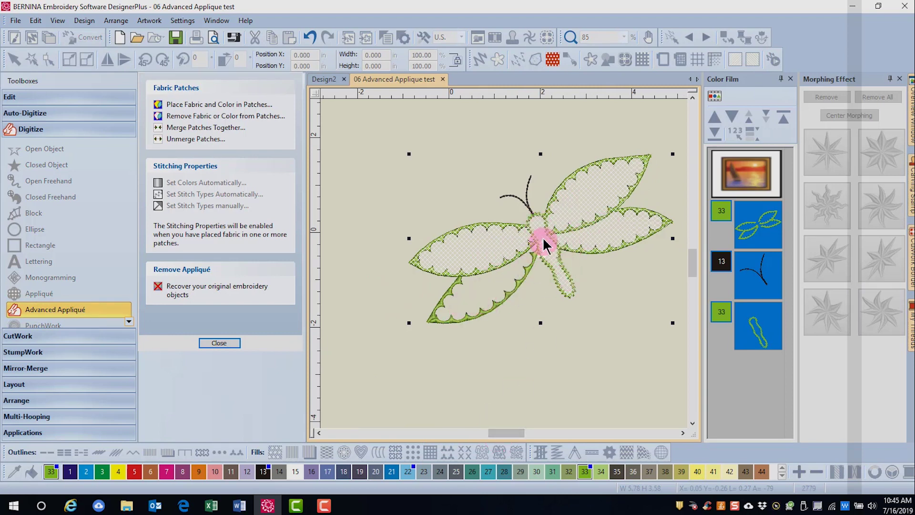
scroll(541, 241, "up", 2)
scroll(504, 268, "up", 5)
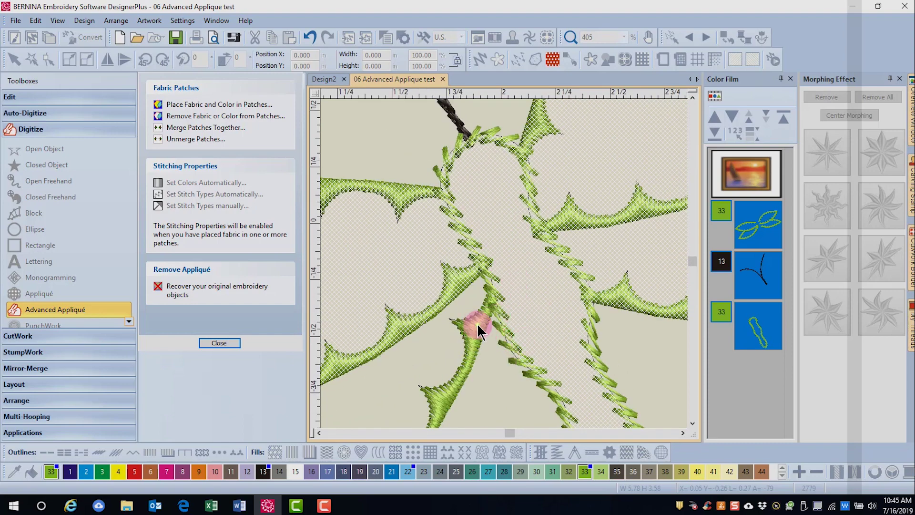
Recover the original embroidery objects and select the lower-left blue wing.
left_click(183, 290)
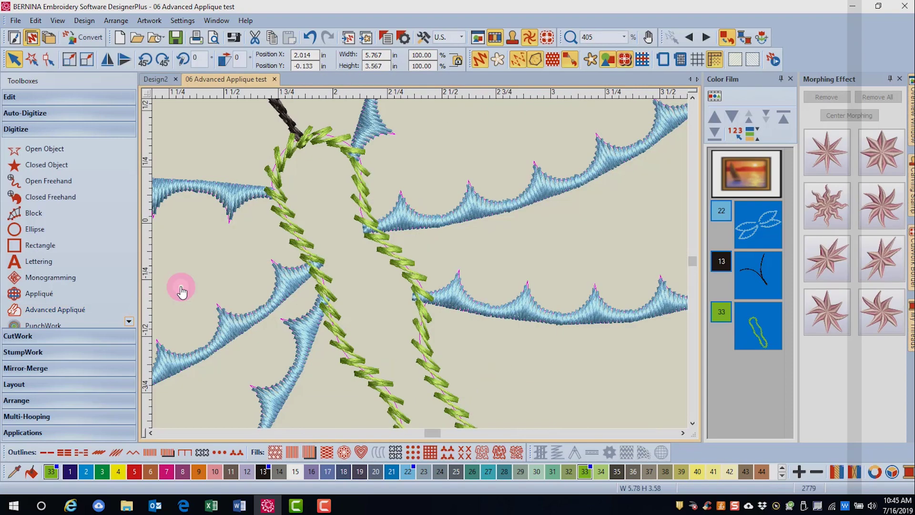
left_click(332, 391)
left_click(304, 331)
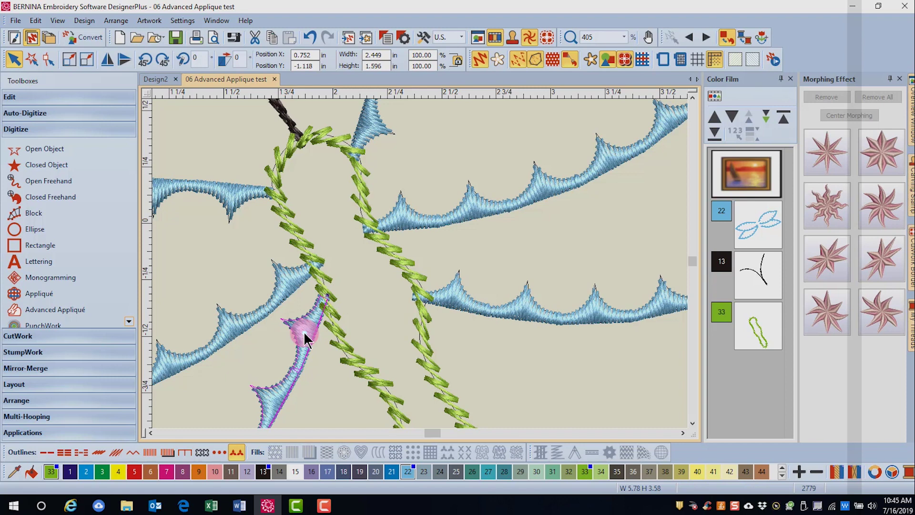
Reshape the wing by moving its point beside the body onto the body, then select all objects.
left_click(48, 59)
left_click(312, 305)
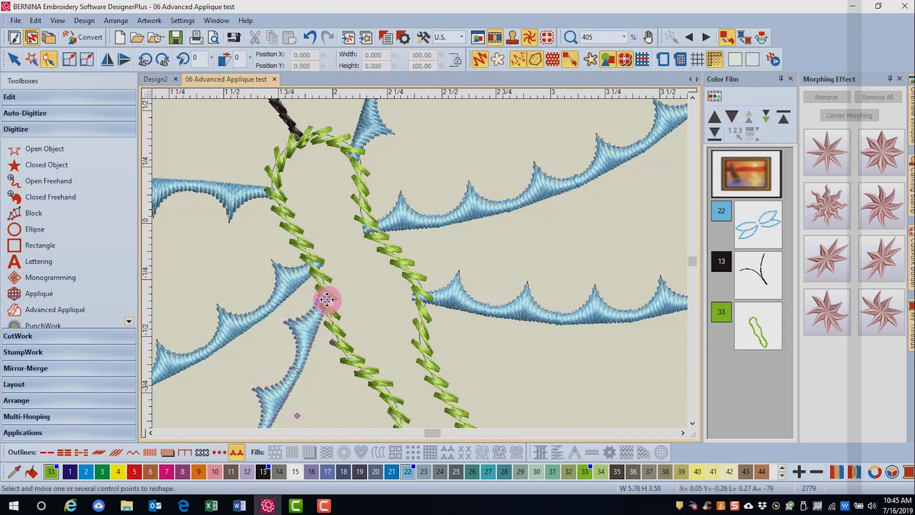
left_click(330, 295)
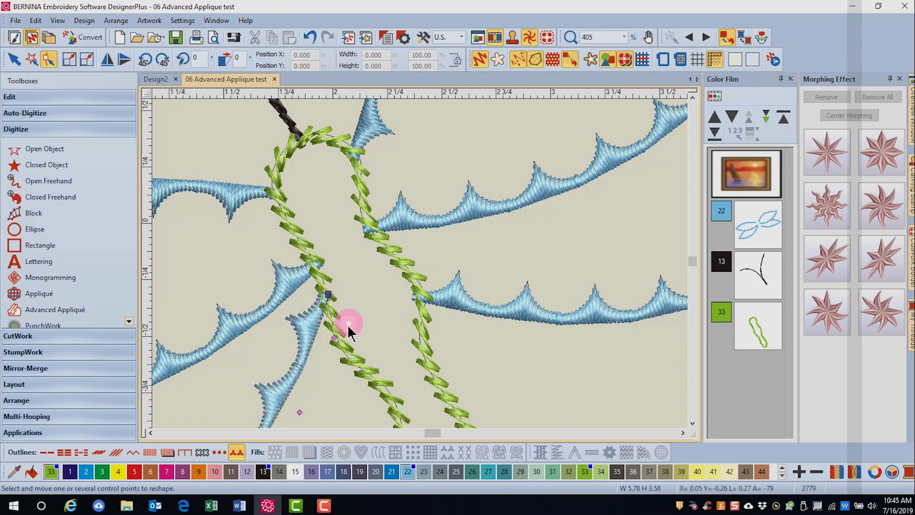
scroll(328, 299, "up", 6)
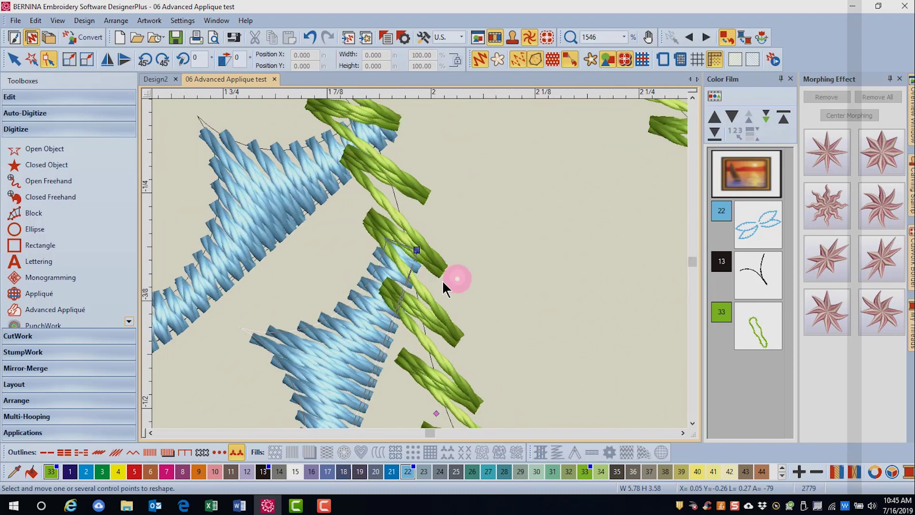
left_click_drag(418, 251, 422, 244)
key("0")
key("Escape")
key("ctrl+a")
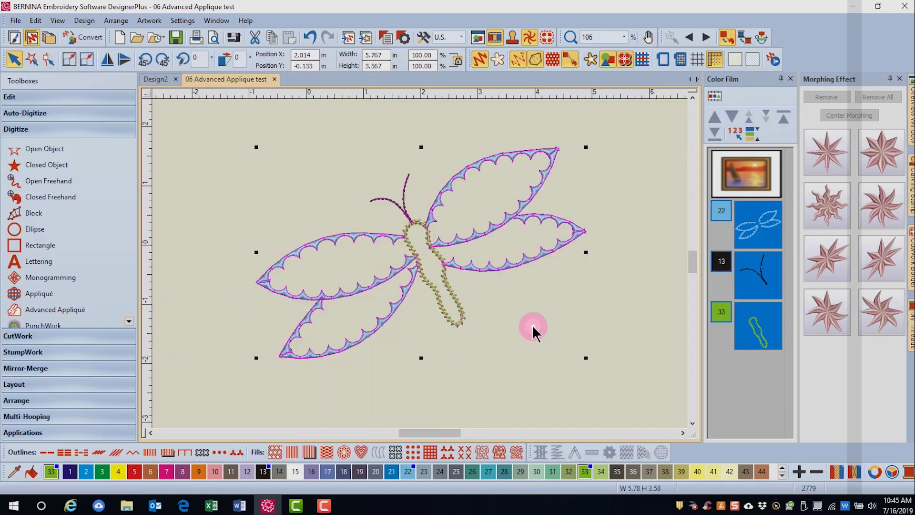
Reapply Advanced Appliqué to the reshaped dragonfly to create fabric patches with green satin edges.
left_click(43, 316)
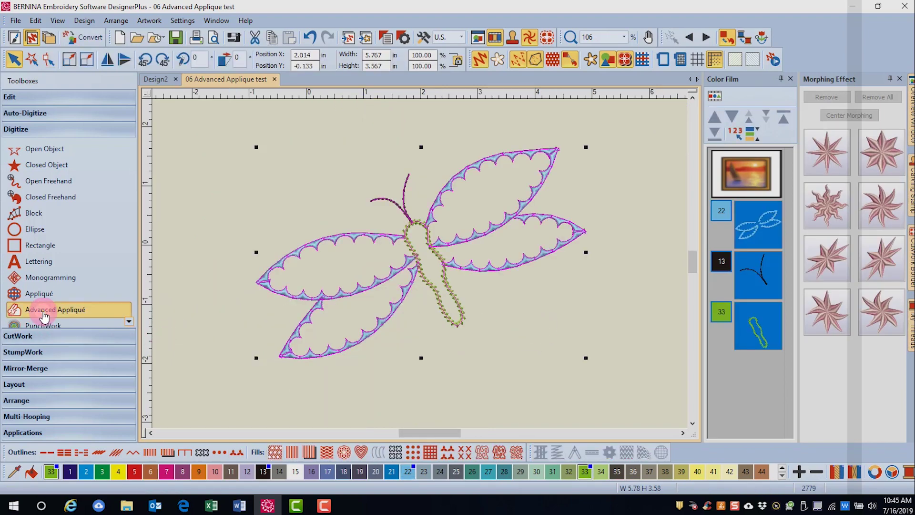
left_click_drag(484, 434, 490, 434)
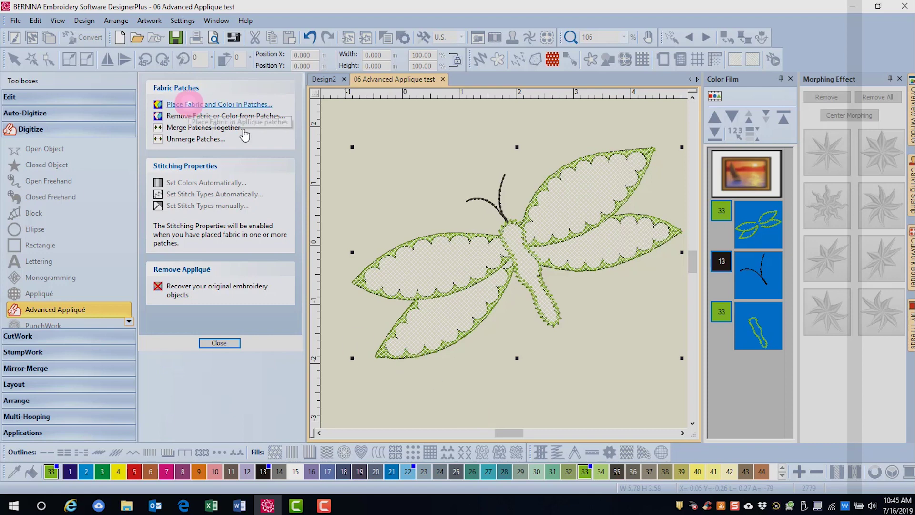
Fill all four dragonfly wings with light-blue fabric.
left_click(184, 105)
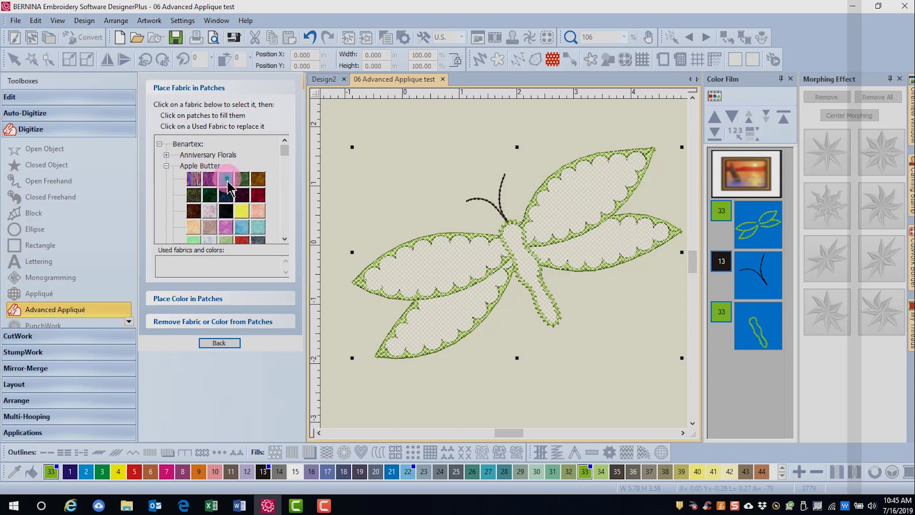
left_click(451, 316)
left_click(450, 280)
left_click(588, 249)
left_click(588, 210)
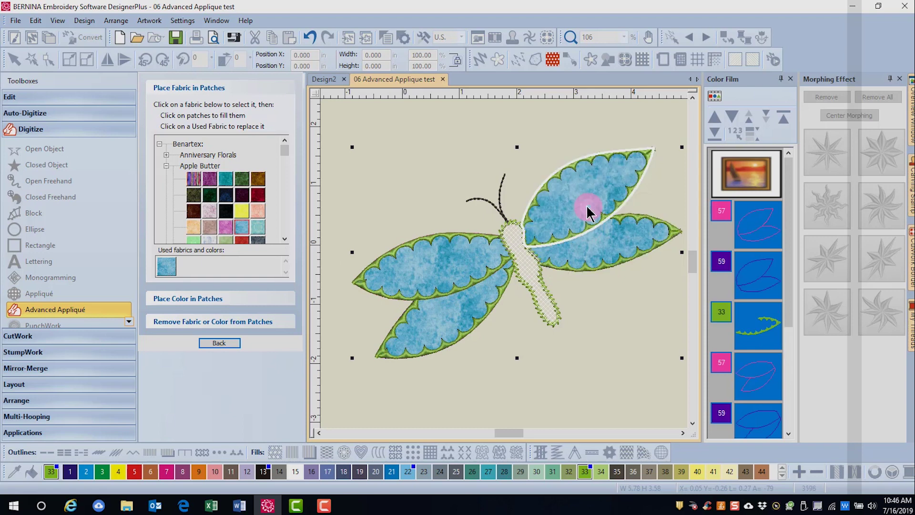
Choose a green fabric, fill the dragonfly body with it, and return to the patch options.
left_click(285, 240)
left_click(284, 240)
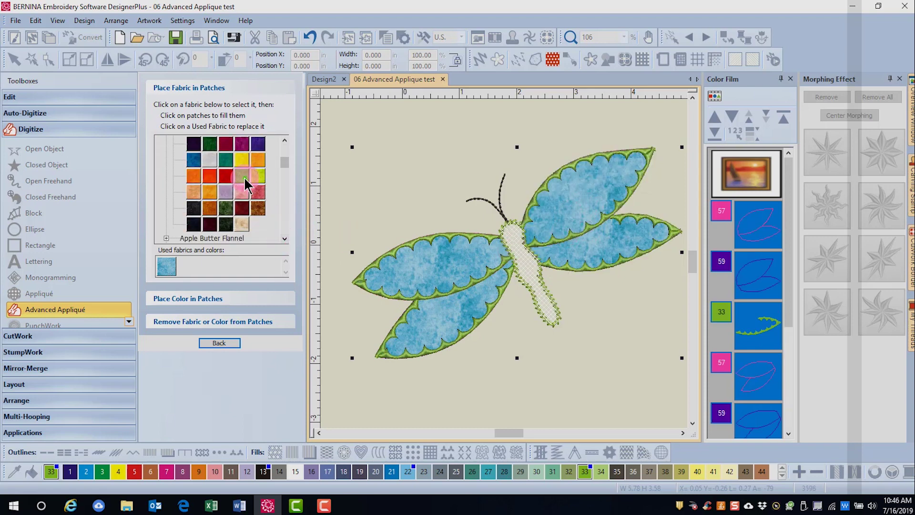
left_click(521, 252)
left_click(222, 347)
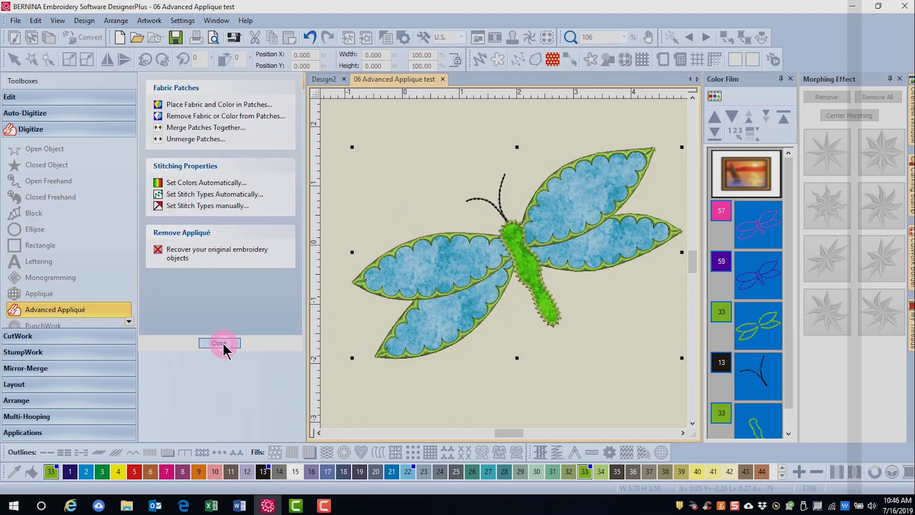
Close the appliqué, show fabric fills, and Break Apart into separate original-colour objects.
left_click(220, 343)
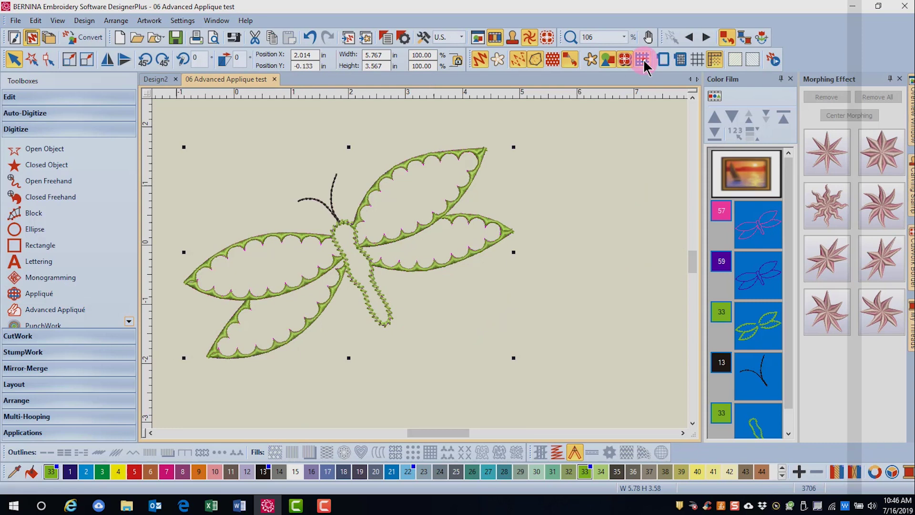
left_click(644, 60)
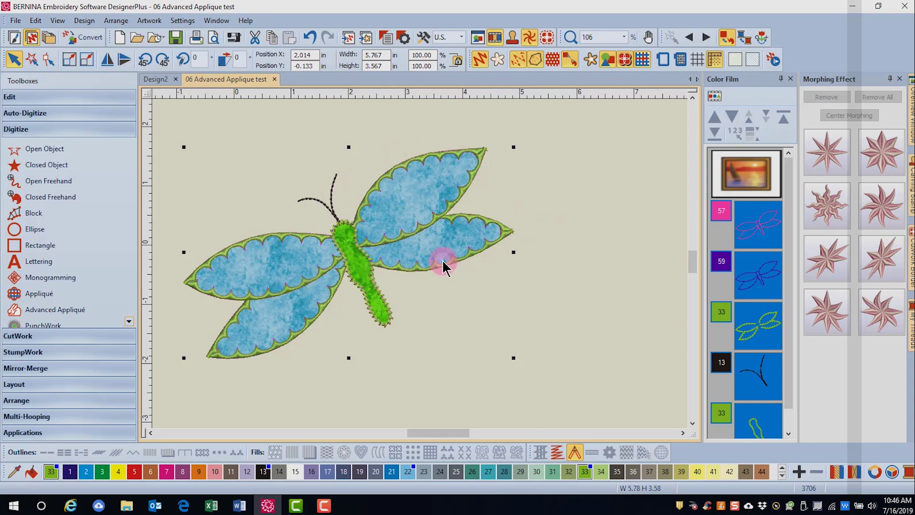
left_click(20, 102)
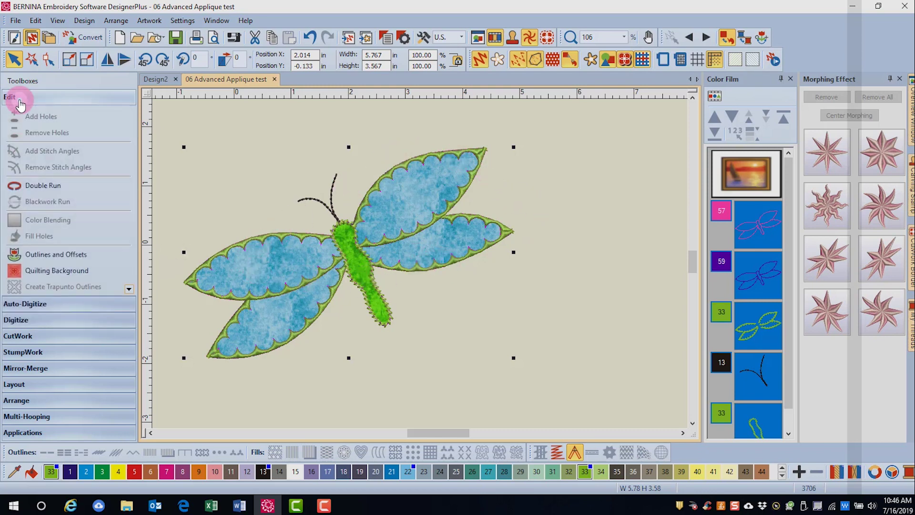
left_click(128, 290)
left_click(128, 290)
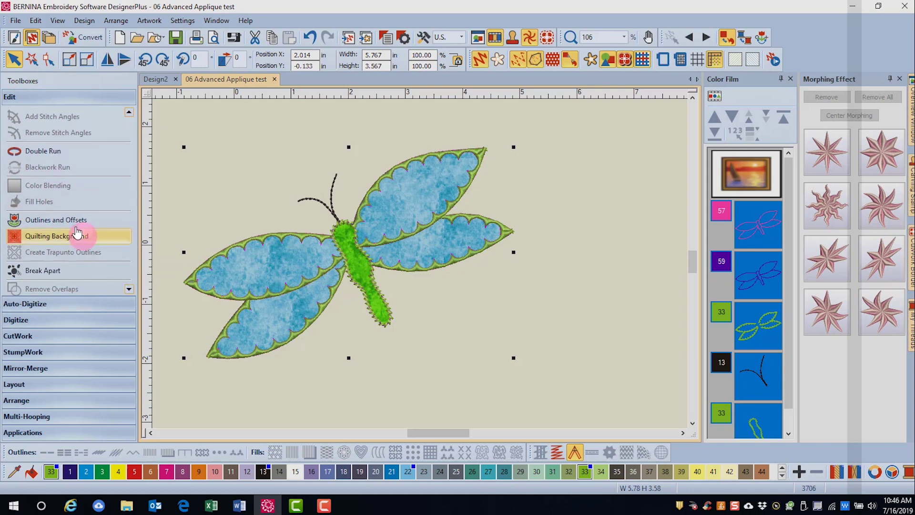
left_click(58, 270)
left_click(553, 237)
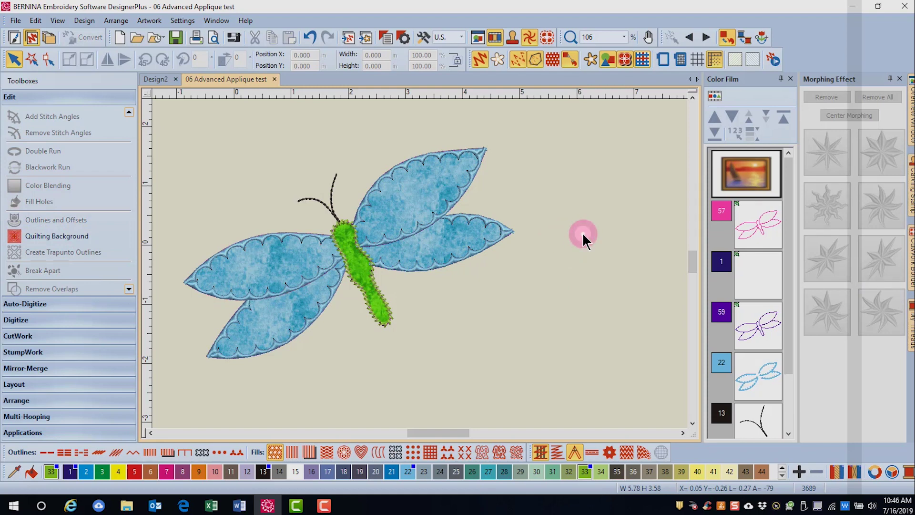
mouse_move(725, 211)
left_mouse_down()
mouse_move(757, 228)
mouse_move(778, 334)
left_mouse_up()
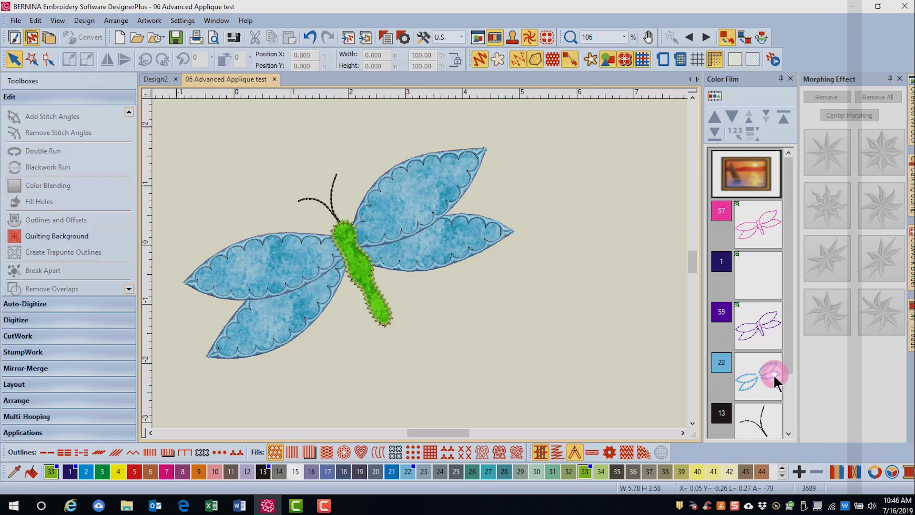